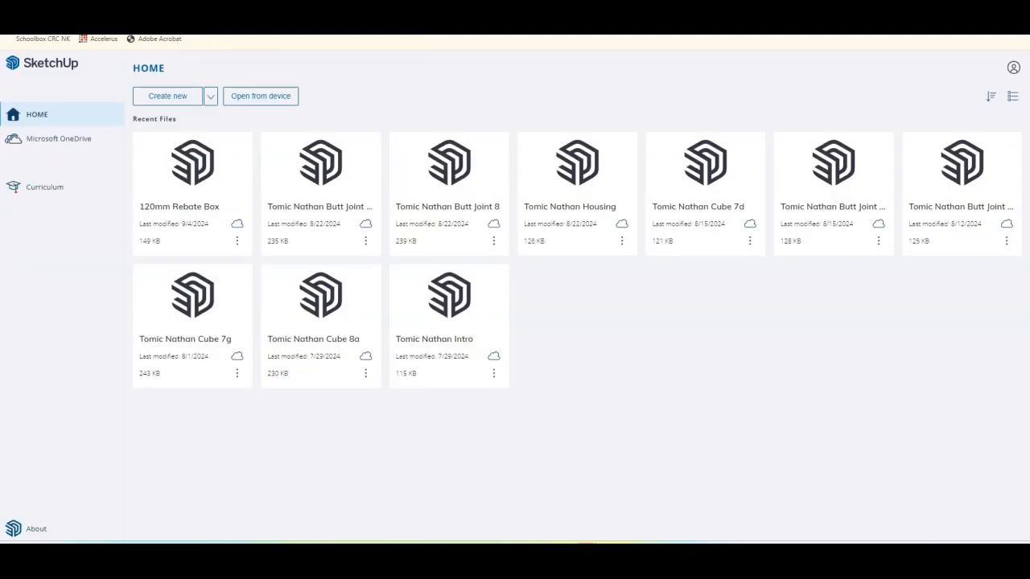
Create a new model and set its length display precision to 0.0 mm
{"action": "left_click", "coordinate": [190, 100]}
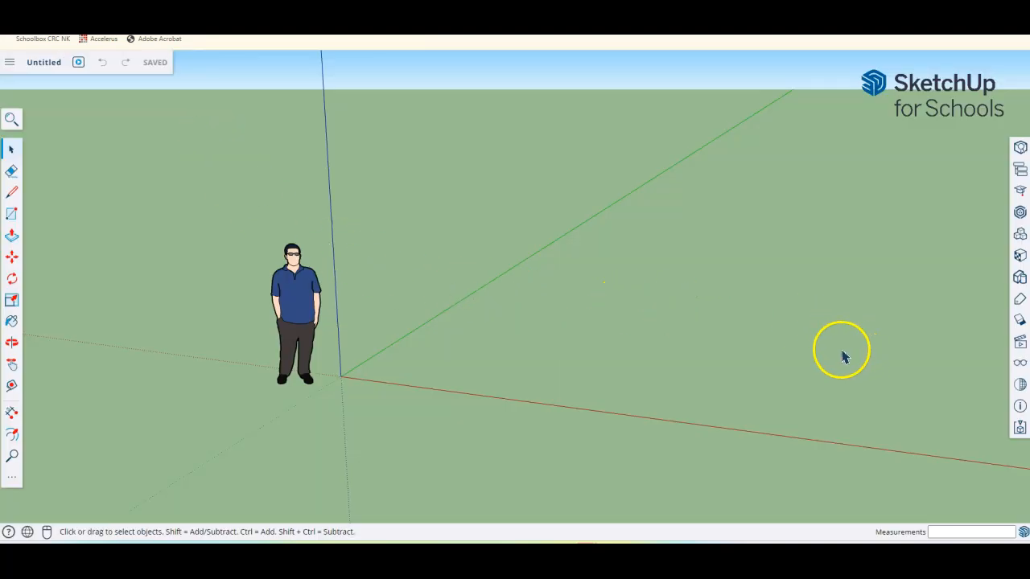
{"action": "left_click", "coordinate": [1020, 410]}
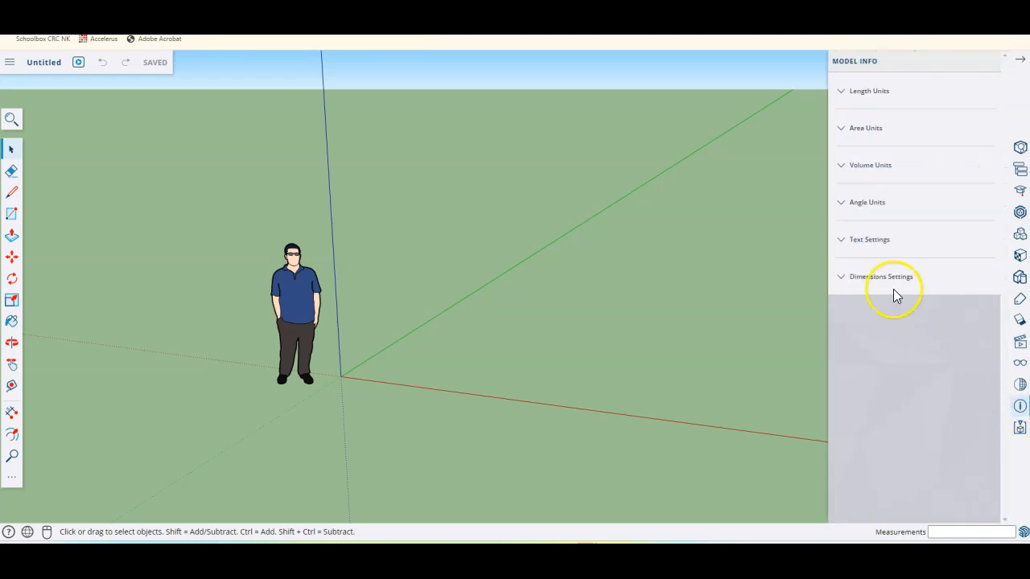
{"action": "left_click", "coordinate": [847, 90]}
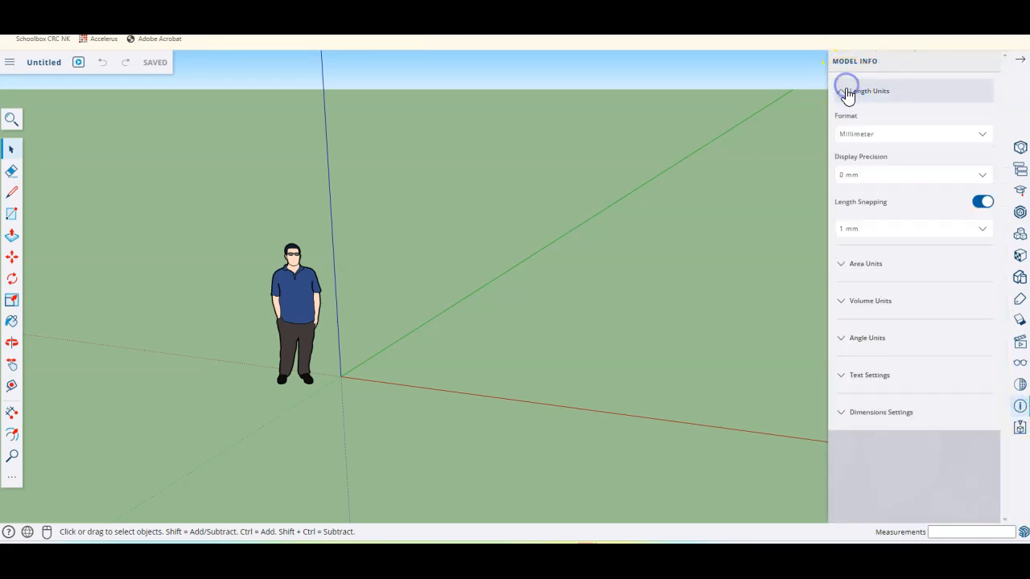
{"action": "left_click", "coordinate": [855, 173]}
{"action": "left_click", "coordinate": [856, 213]}
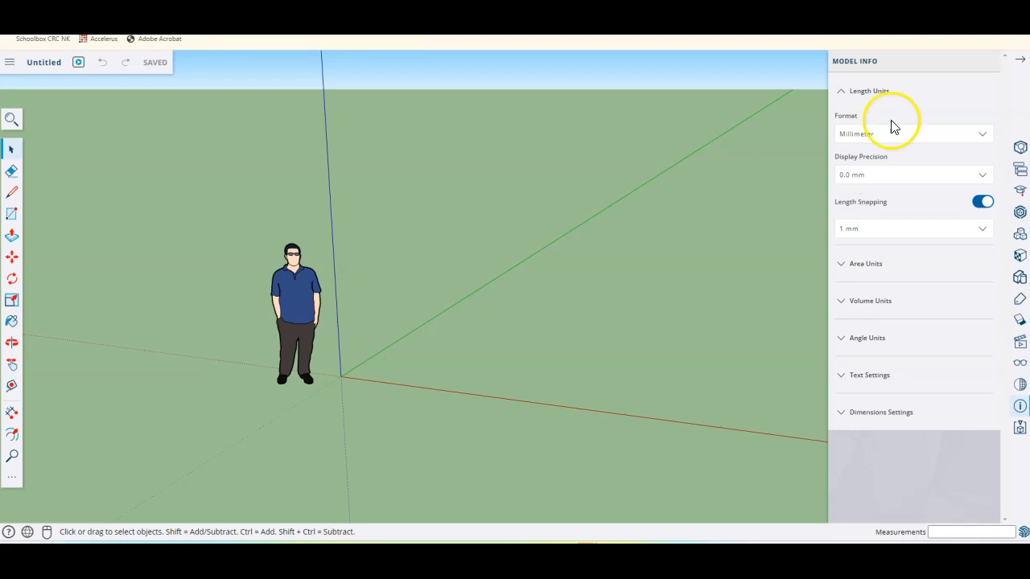
{"action": "left_click", "coordinate": [1019, 64]}
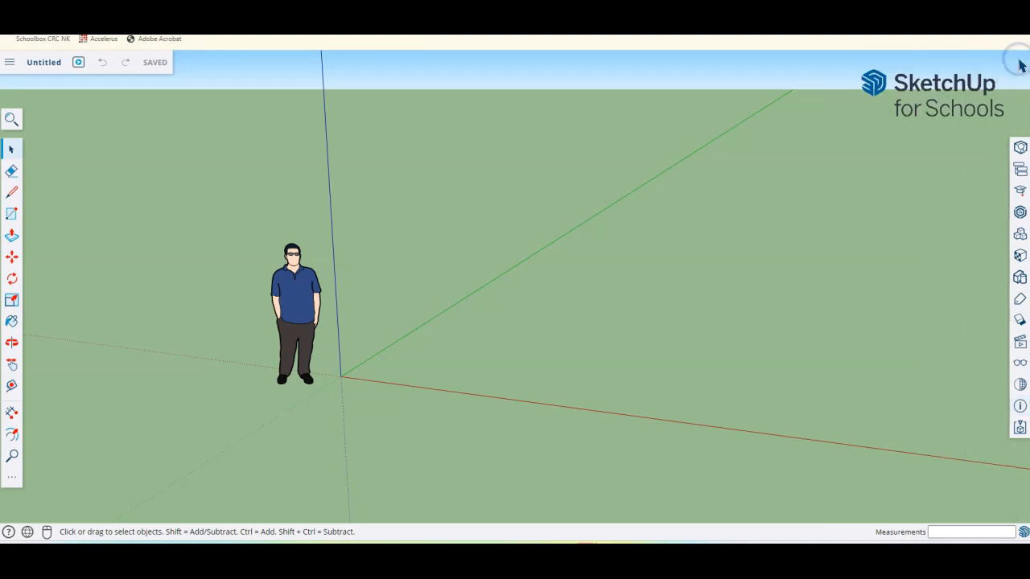
Delete the default human scale figure beside the origin
{"action": "left_click", "coordinate": [299, 315]}
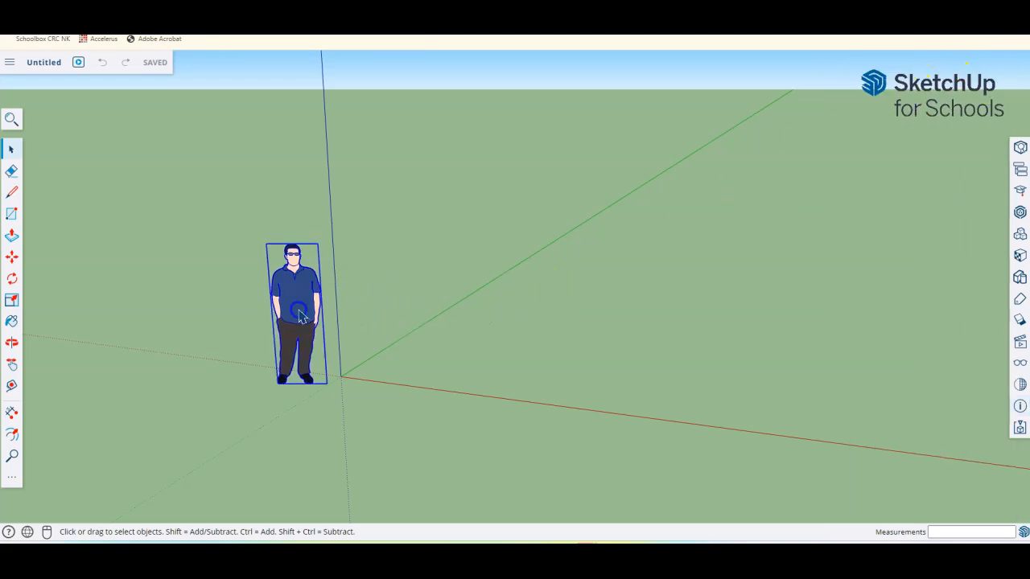
{"action": "key", "text": "Delete"}
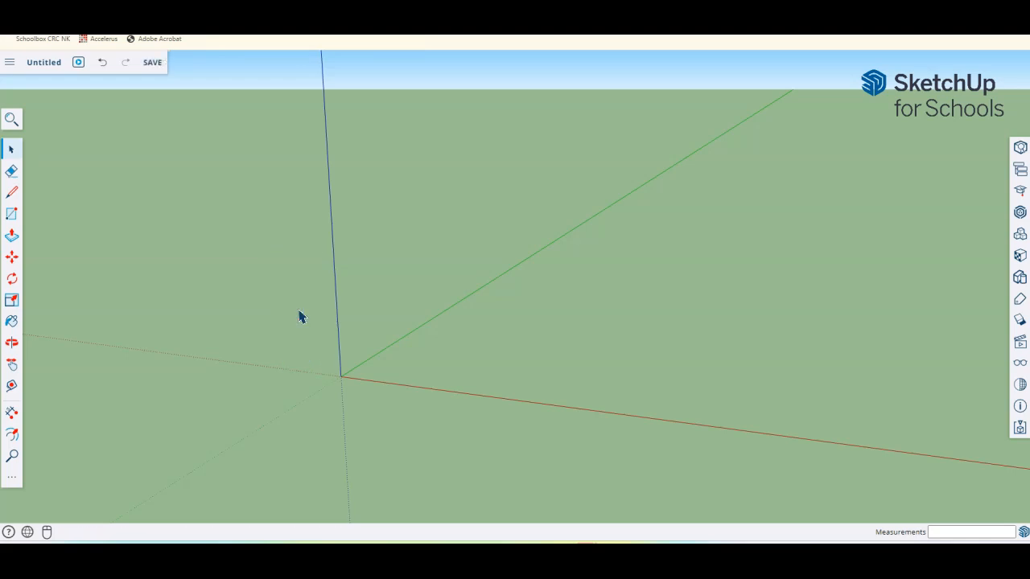
{"action": "left_click", "coordinate": [341, 326]}
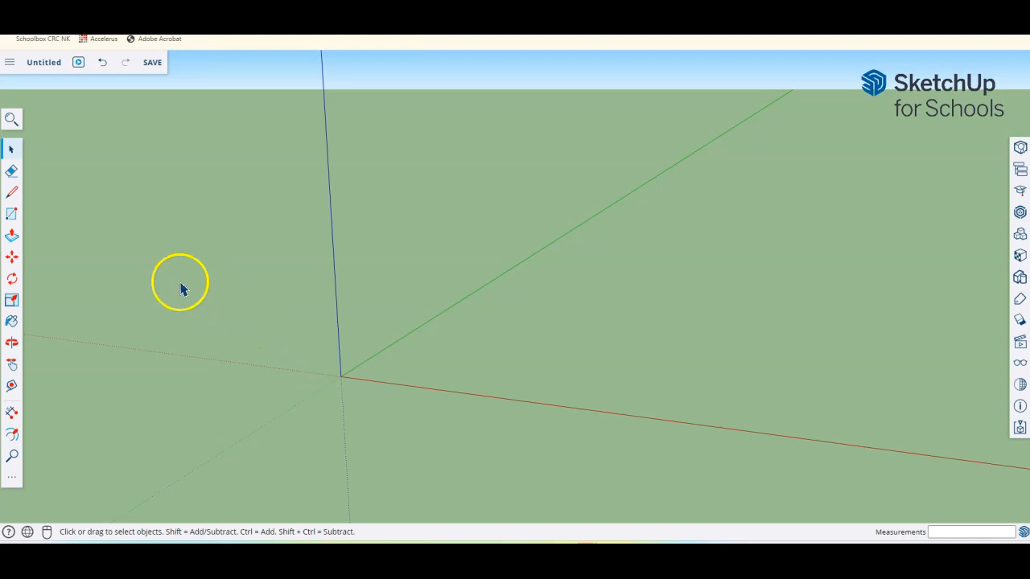
Draw a 120 mm by 19 mm rectangle on the ground plane near the origin
{"action": "left_click", "coordinate": [11, 215]}
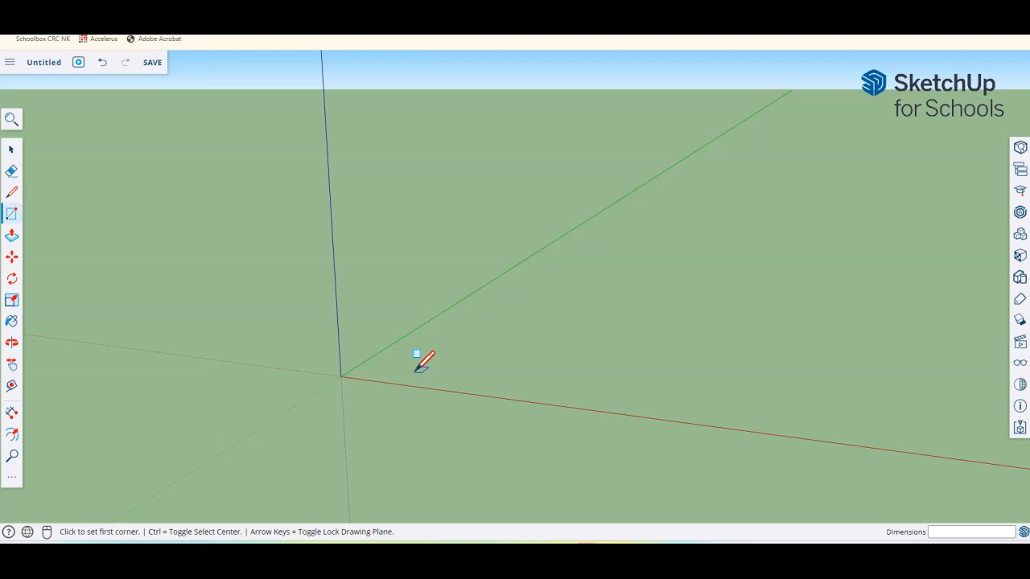
{"action": "left_click", "coordinate": [395, 370]}
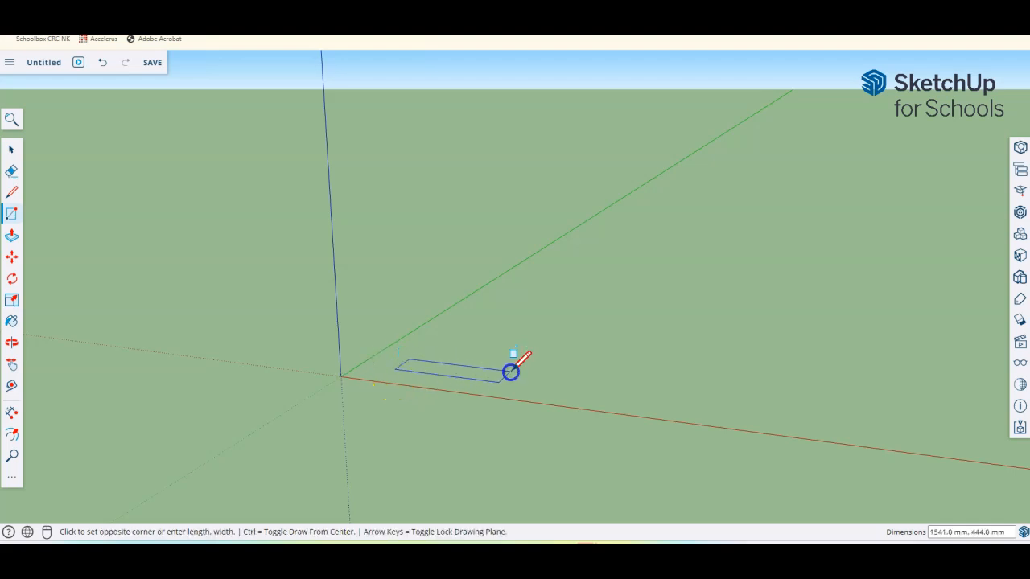
{"action": "left_click", "coordinate": [511, 371]}
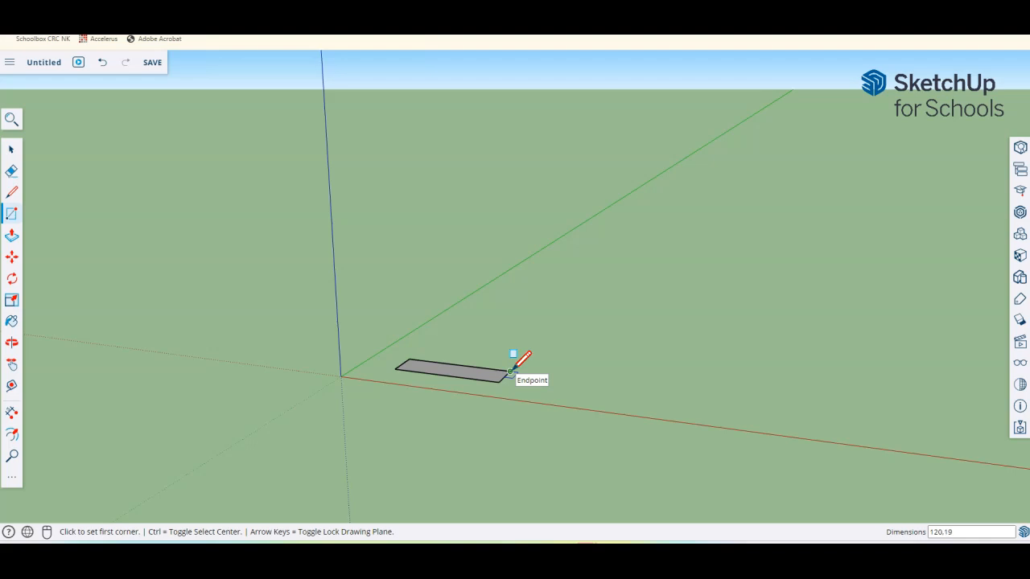
{"action": "key", "text": "ctrl+z"}
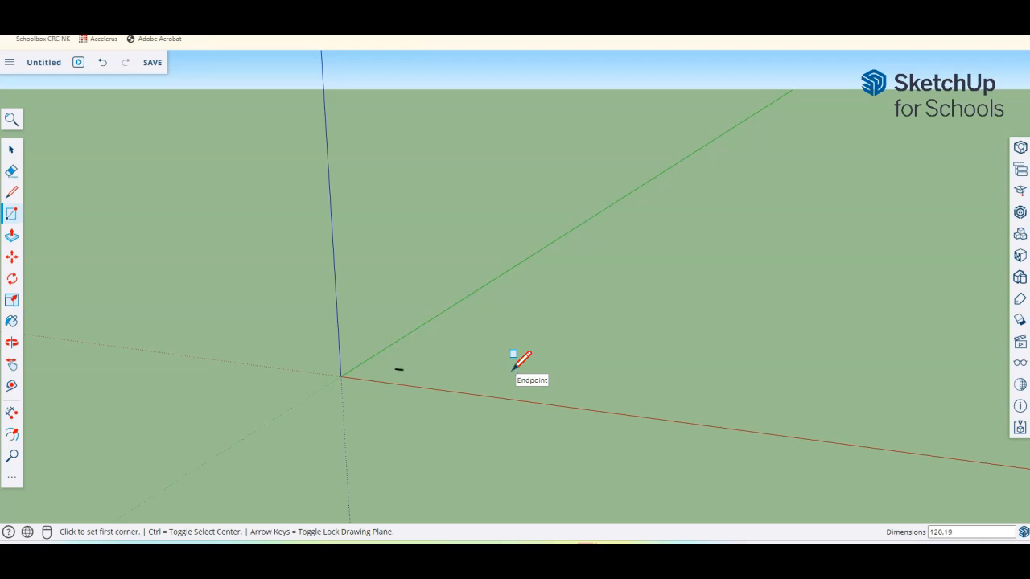
{"action": "scroll", "coordinate": [398, 372], "scroll_direction": "up", "scroll_amount": 5}
{"action": "scroll", "coordinate": [412, 366], "scroll_direction": "up", "scroll_amount": 6}
{"action": "scroll", "coordinate": [407, 362], "scroll_direction": "up", "scroll_amount": 3}
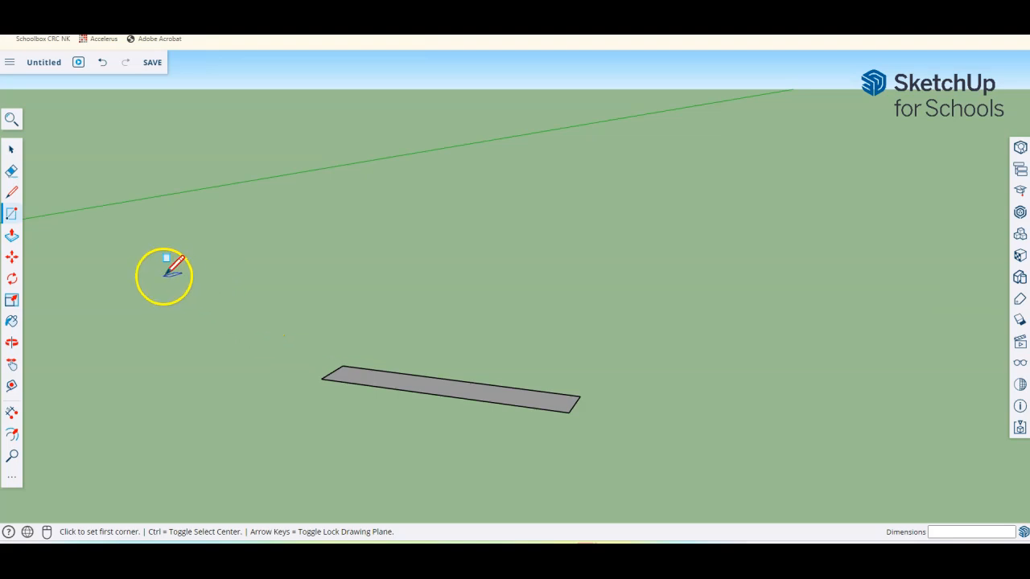
Push/Pull the rectangle upward to a height of 70 mm to form an upright board
{"action": "left_click", "coordinate": [11, 236]}
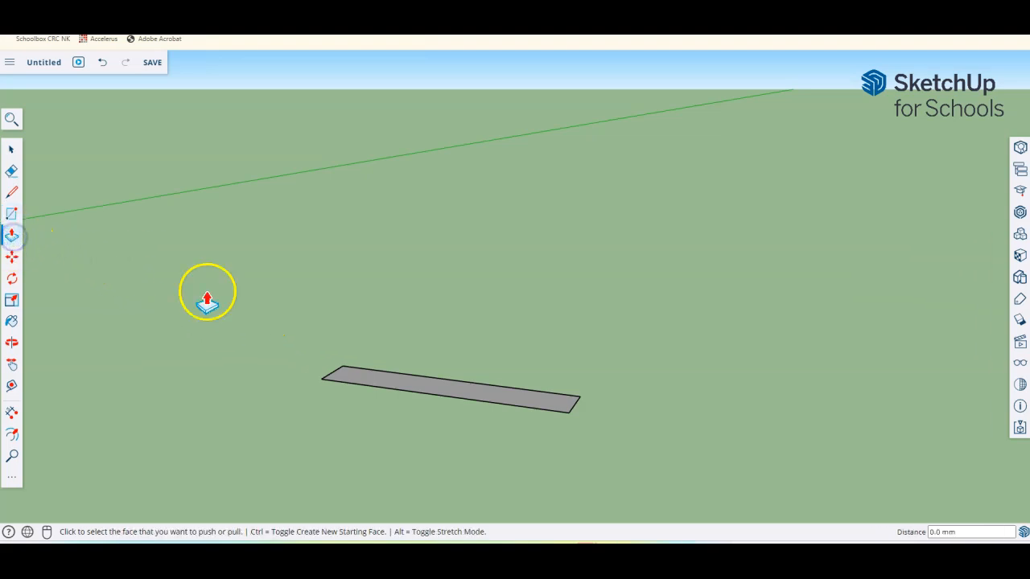
{"action": "left_click", "coordinate": [447, 396]}
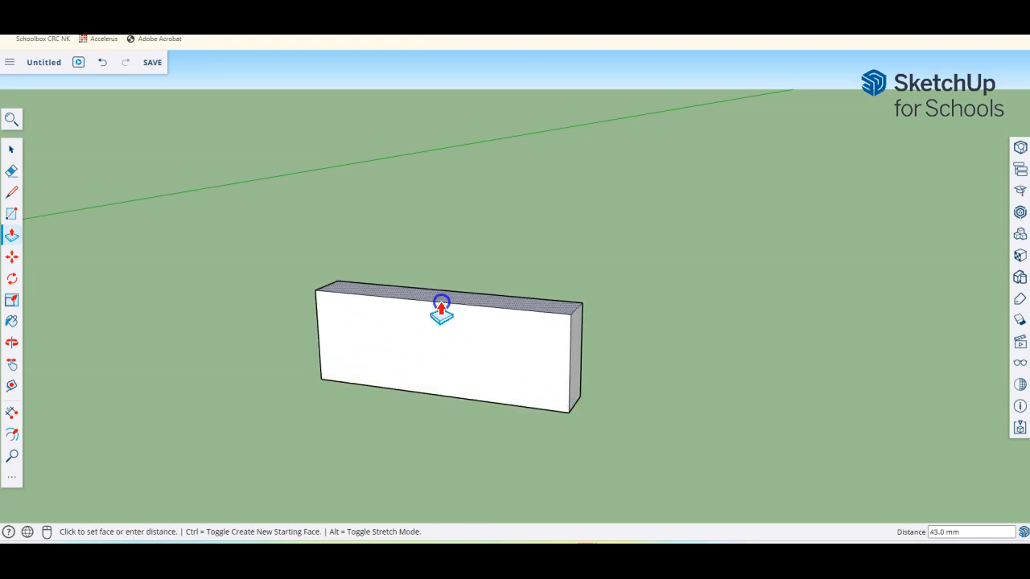
{"action": "left_click", "coordinate": [440, 308]}
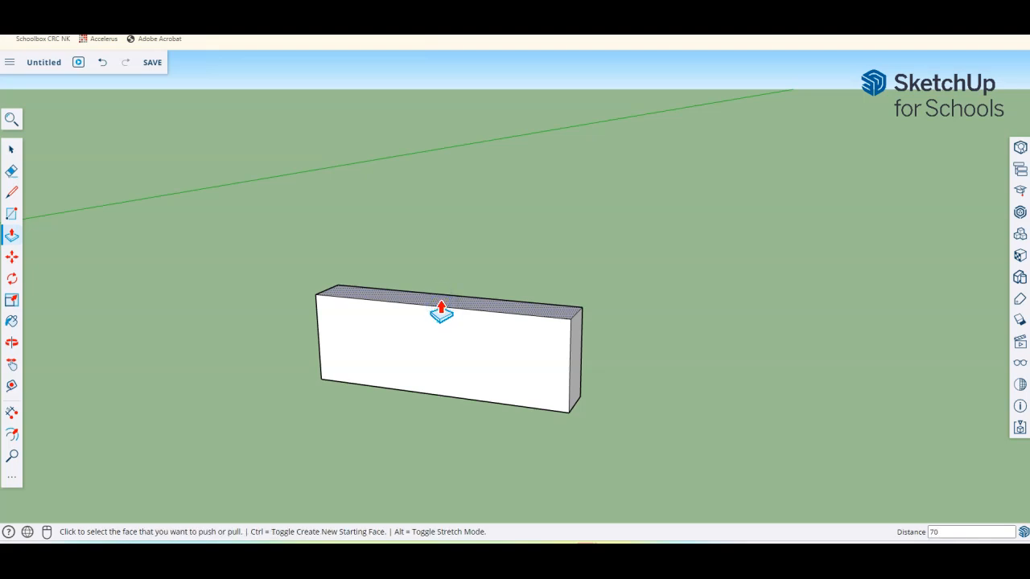
{"action": "left_click", "coordinate": [441, 313]}
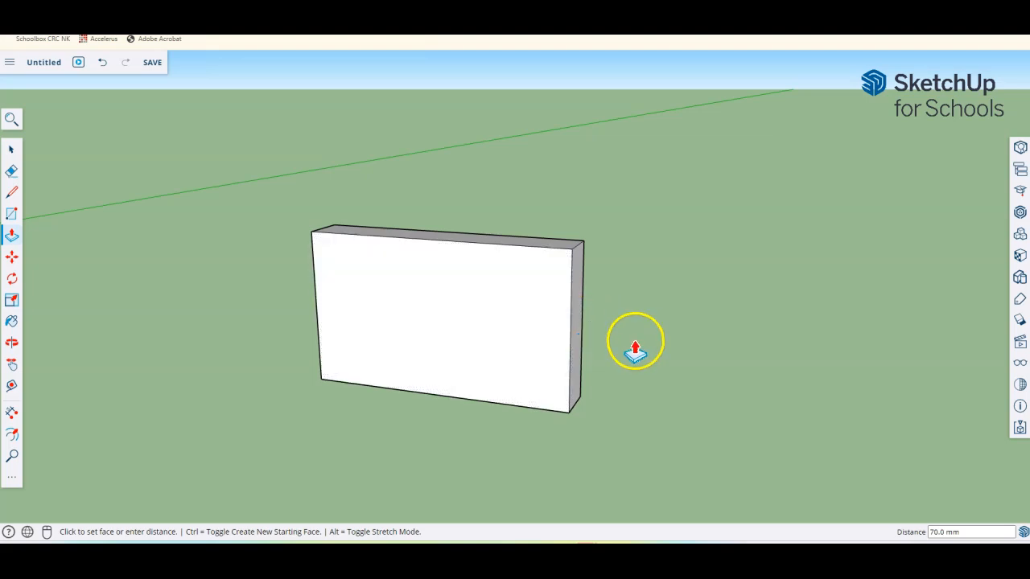
Place vertical Tape Measure guides on the board's front face, 19 mm in from each end edge
{"action": "key", "text": "o"}
{"action": "left_click_drag", "start_coordinate": [636, 340], "coordinate": [568, 385]}
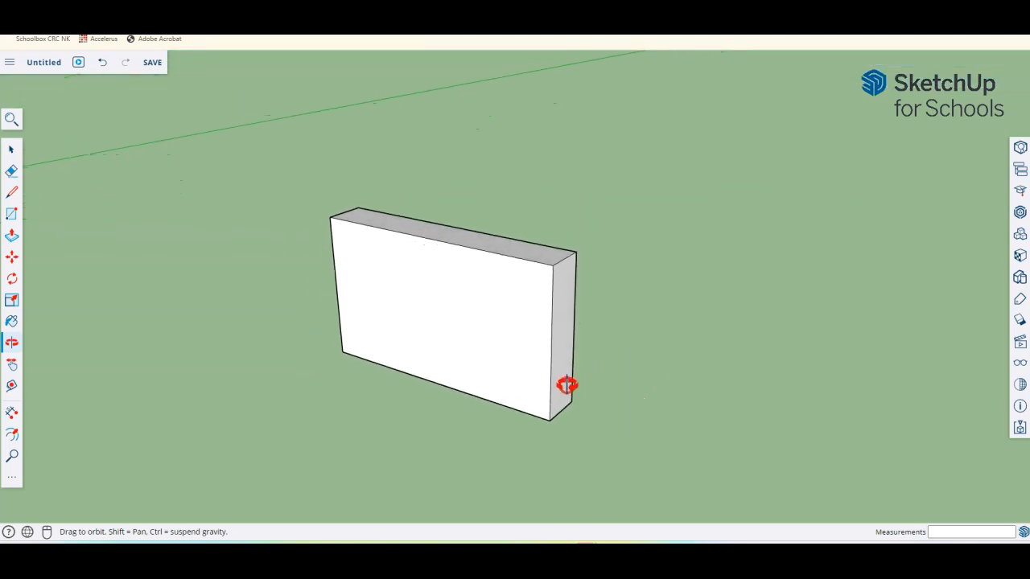
{"action": "middle_click_drag", "start_coordinate": [567, 385], "coordinate": [607, 342]}
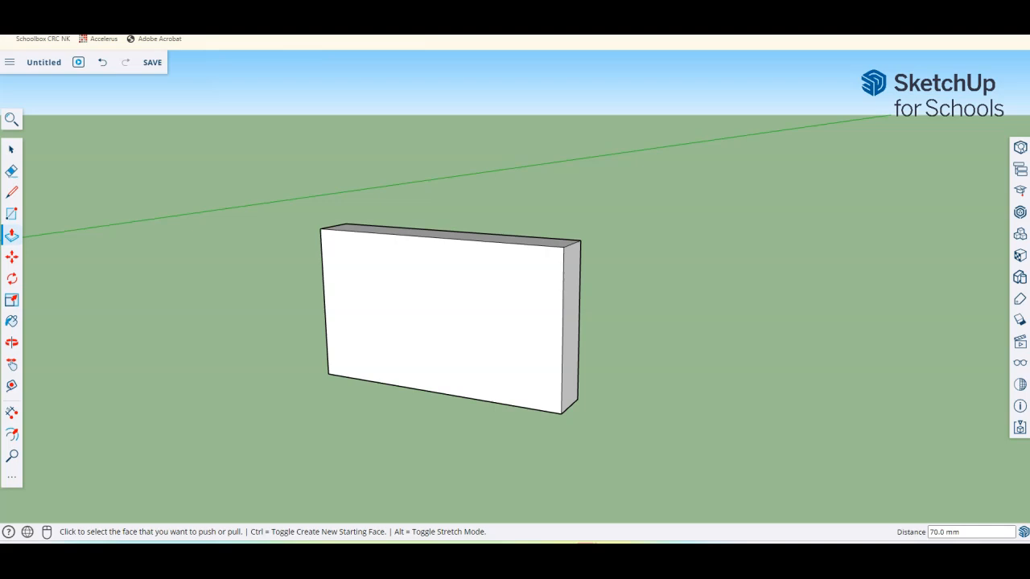
{"action": "left_click", "coordinate": [11, 386]}
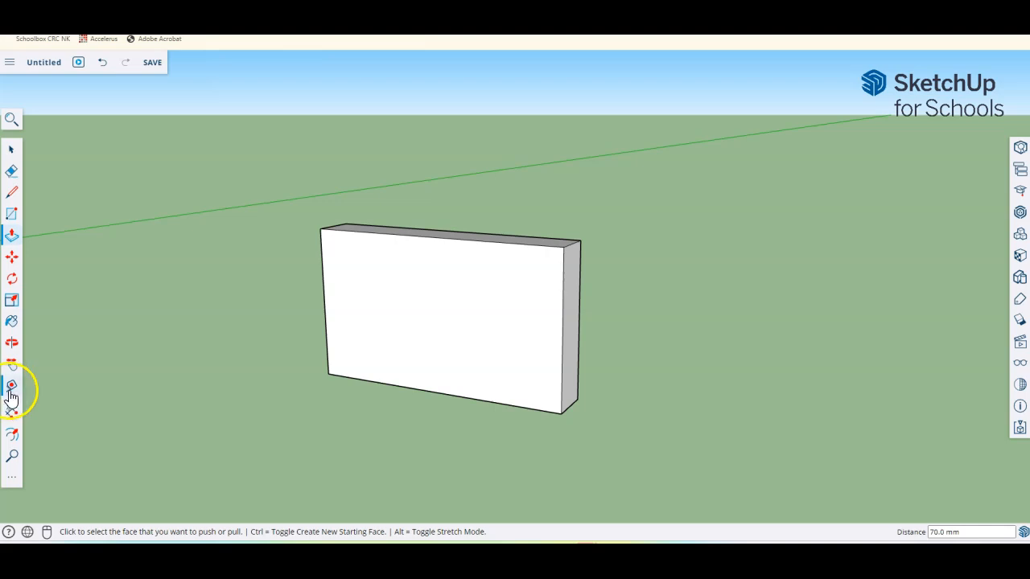
{"action": "left_click", "coordinate": [324, 288]}
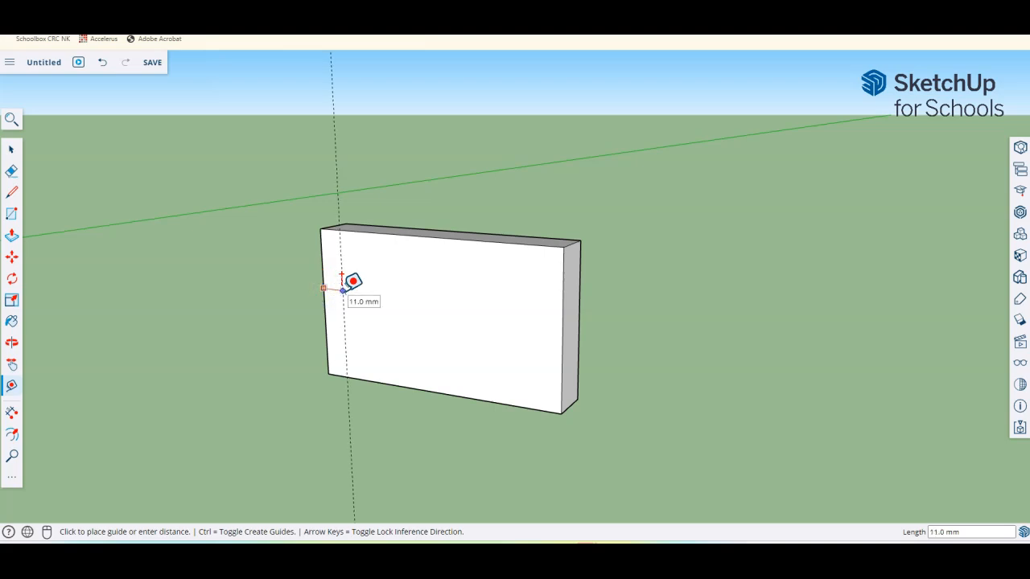
{"action": "left_click", "coordinate": [354, 283]}
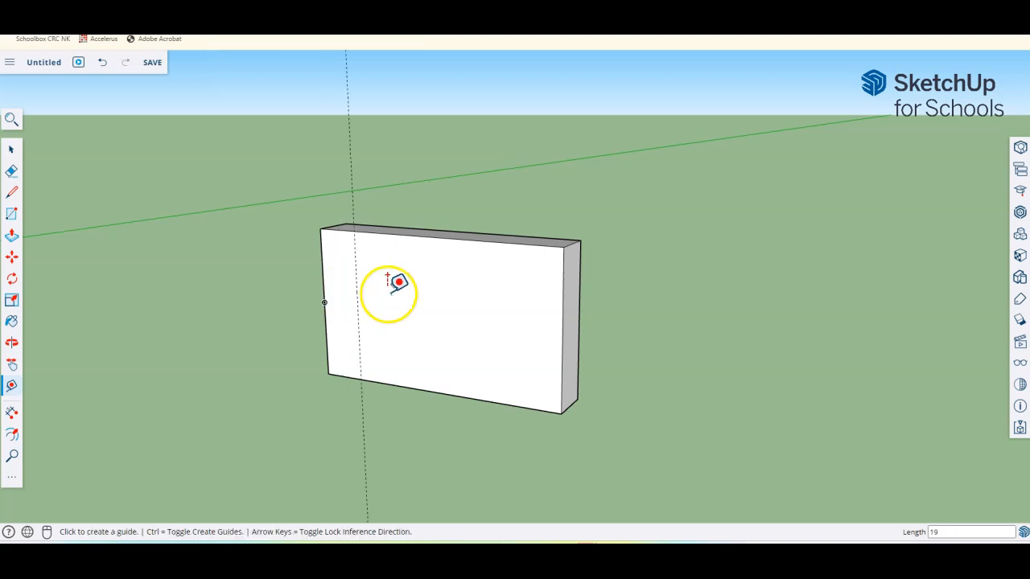
{"action": "left_click", "coordinate": [563, 304]}
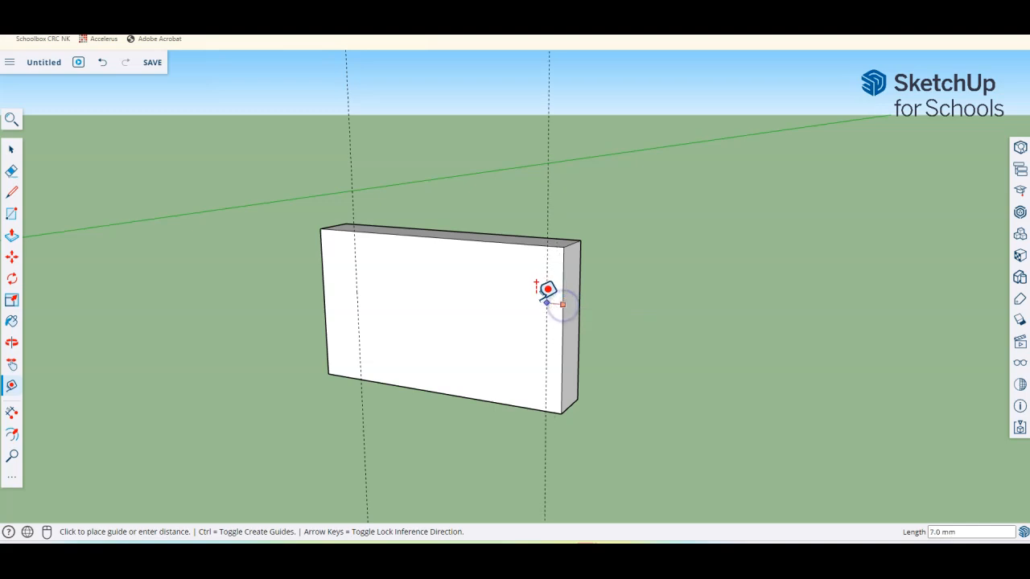
{"action": "key", "text": "Return"}
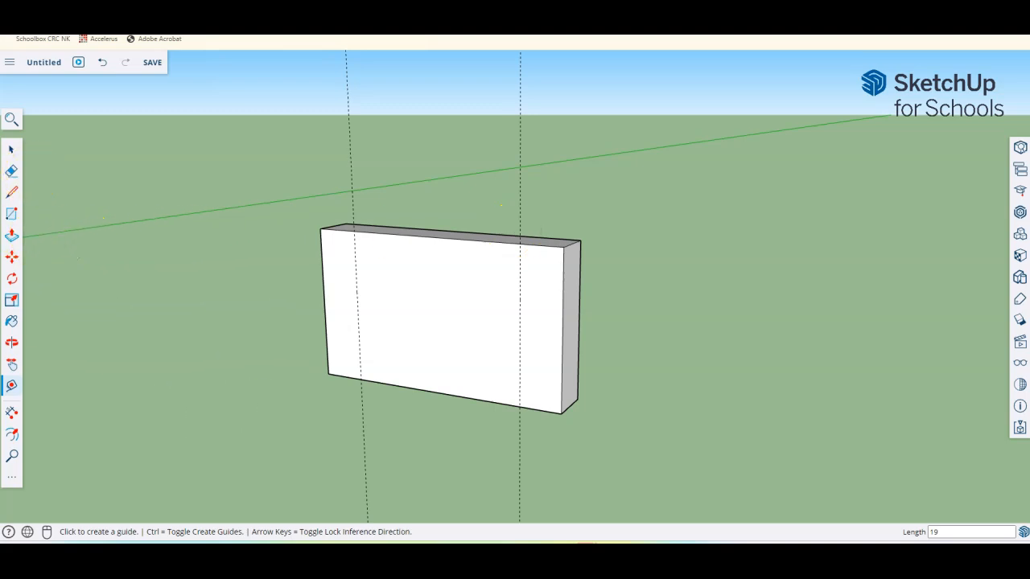
Draw two vertical lines along the guides from the upper to the lower edge of the front face
{"action": "left_click", "coordinate": [11, 192]}
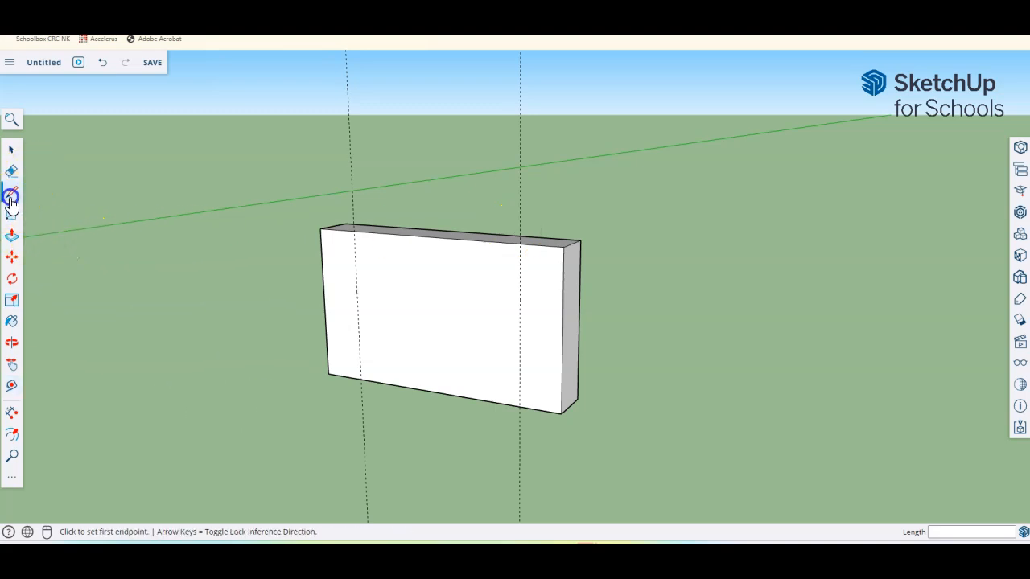
{"action": "left_click", "coordinate": [354, 231]}
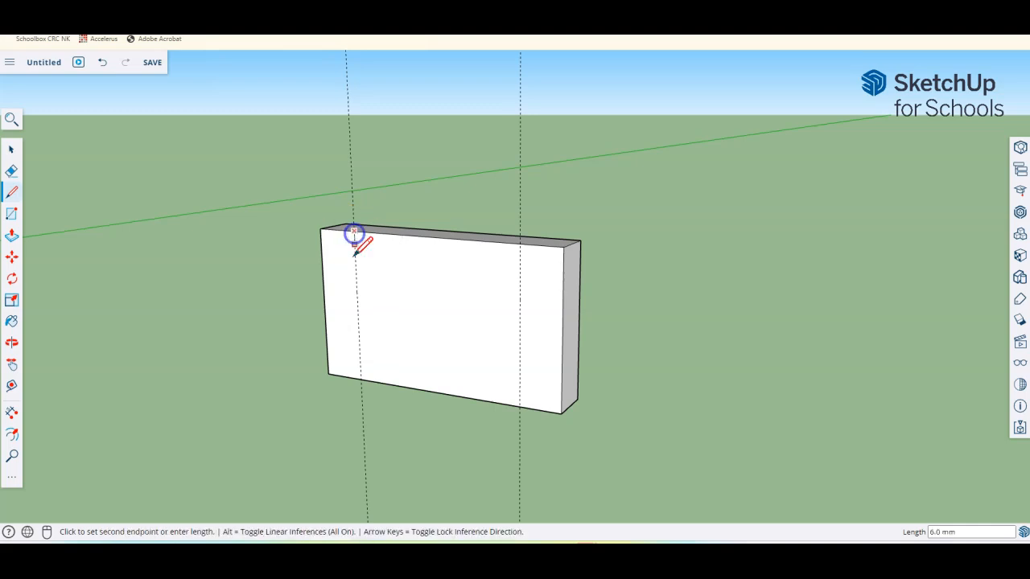
{"action": "left_click", "coordinate": [361, 377]}
{"action": "left_click", "coordinate": [519, 407]}
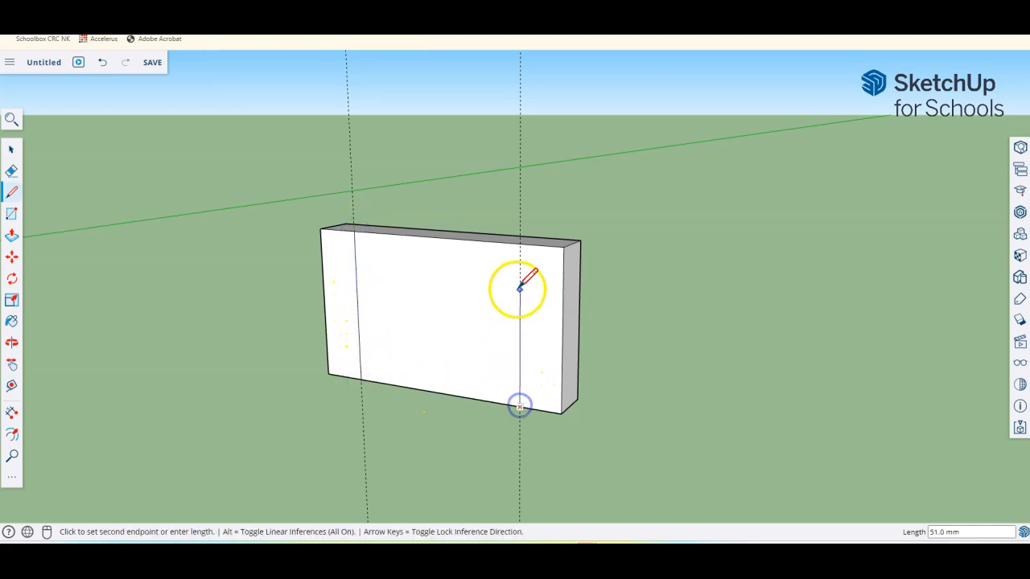
{"action": "left_click", "coordinate": [519, 243]}
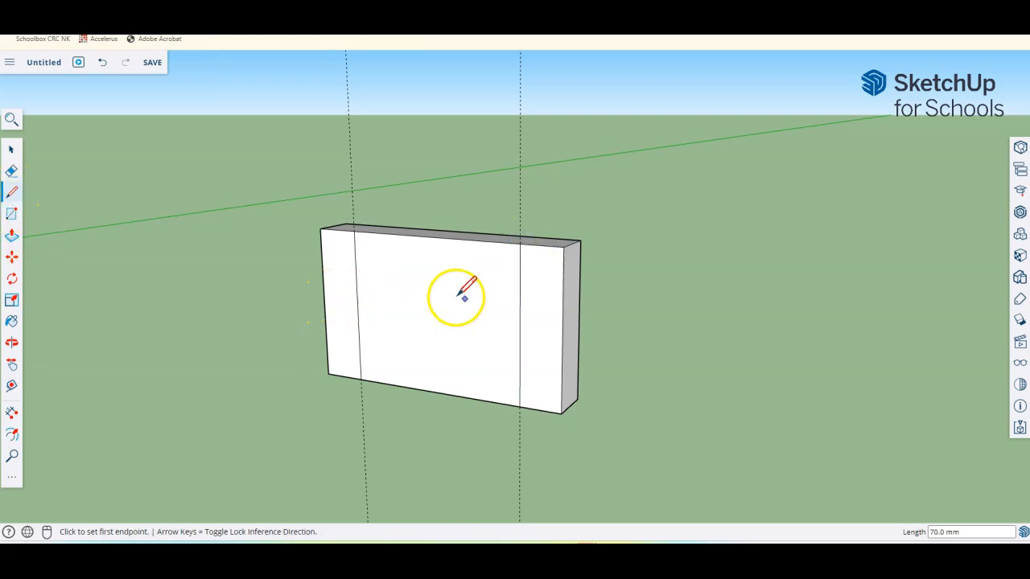
Push the two narrow end strips of the front face 9.5 mm into the board to cut the rebates
{"action": "left_click", "coordinate": [13, 236]}
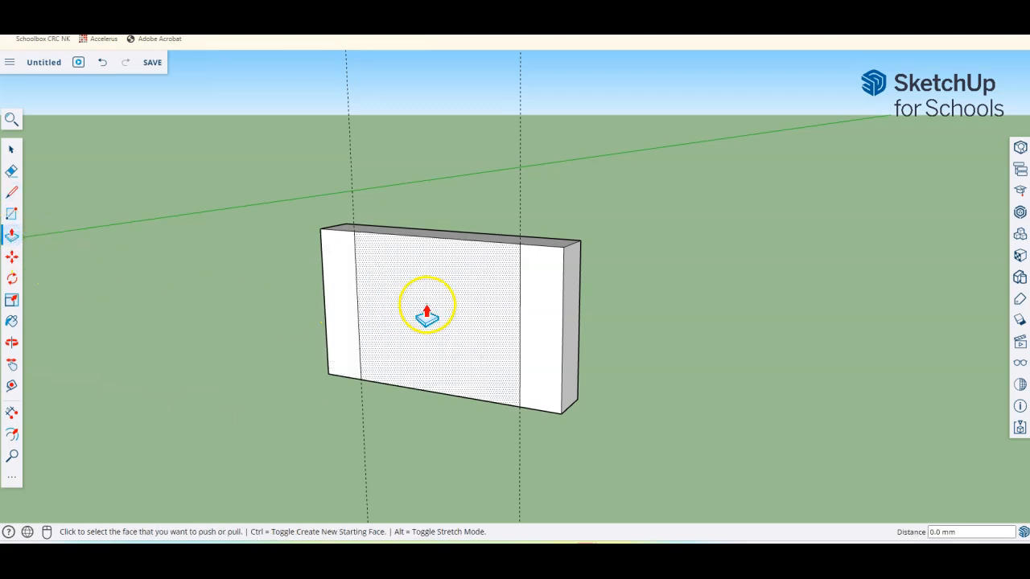
{"action": "left_click", "coordinate": [540, 319]}
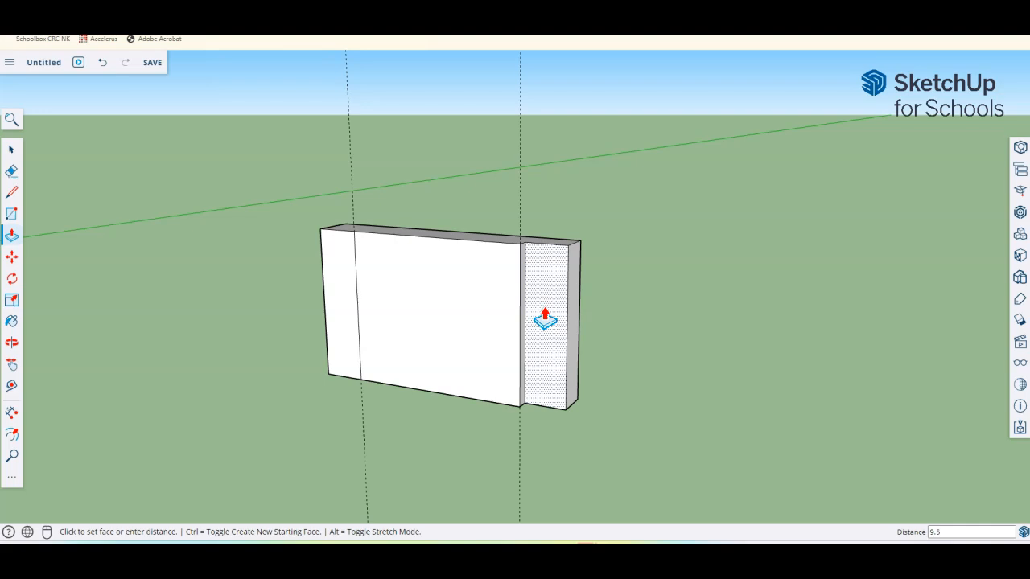
{"action": "key", "text": "Return"}
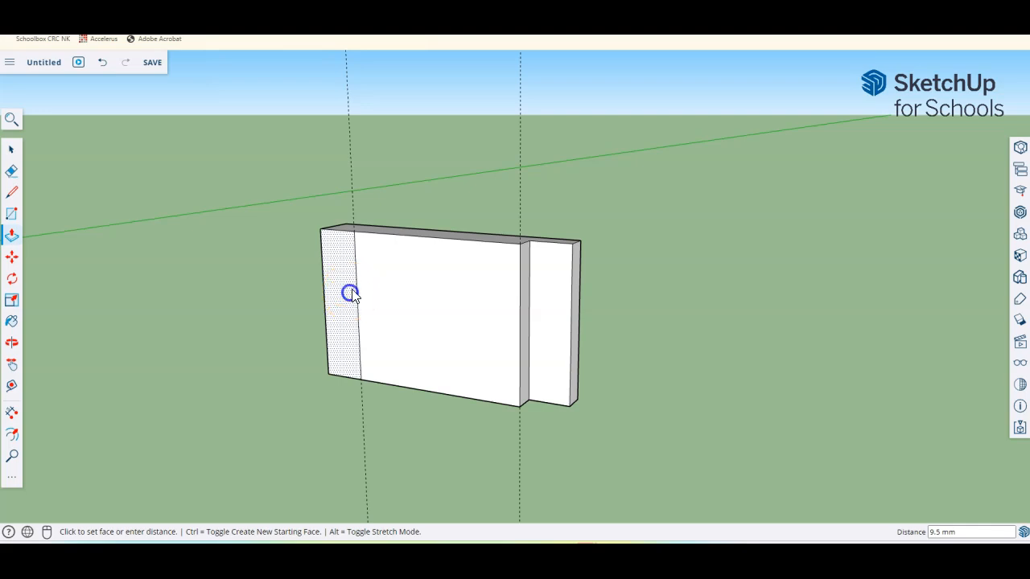
{"action": "type", "text": "9."}
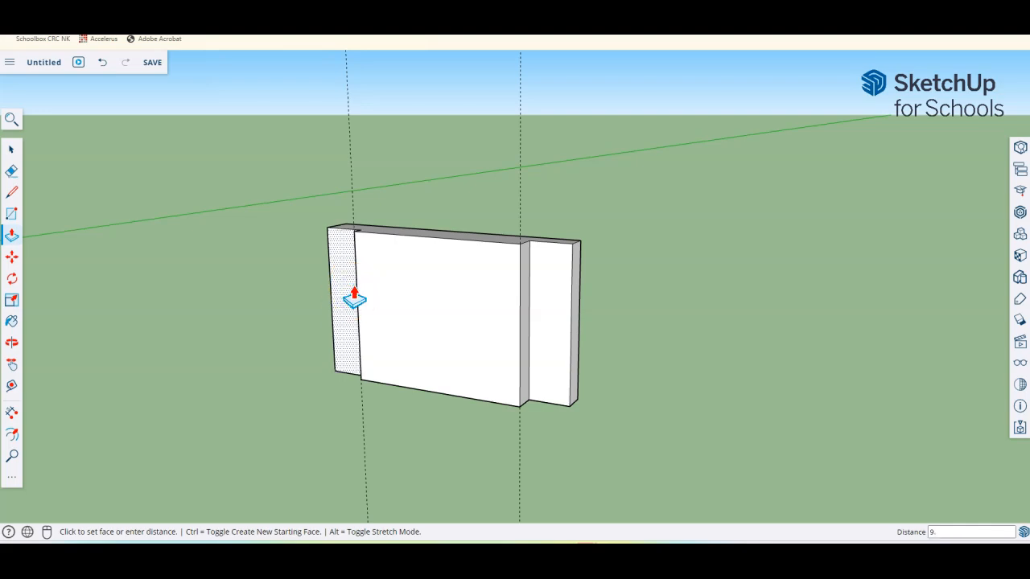
{"action": "key", "text": "Return"}
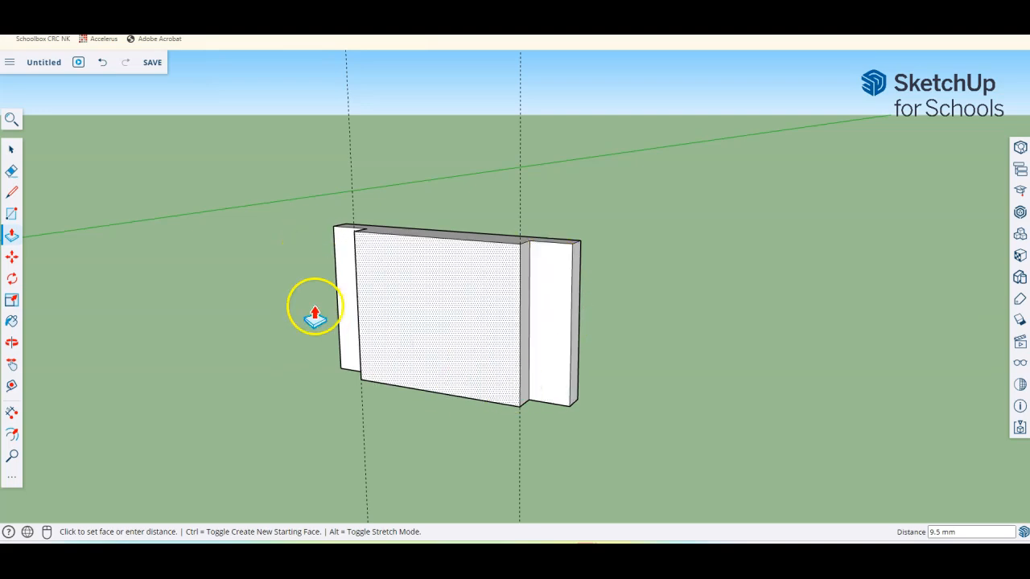
Erase both vertical guide lines that cross the board
{"action": "left_click", "coordinate": [12, 170]}
{"action": "left_click", "coordinate": [356, 165]}
{"action": "left_click", "coordinate": [519, 153]}
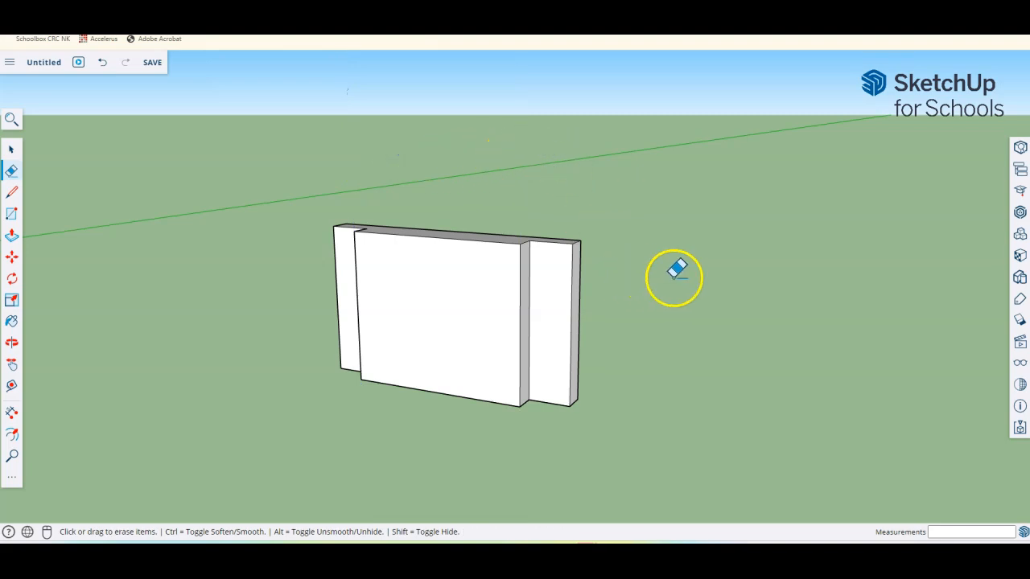
Turn the entire rebated board, with all its faces and edges, into a component named Rebate Side
{"action": "left_click", "coordinate": [9, 149]}
{"action": "left_click_drag", "start_coordinate": [255, 178], "coordinate": [649, 444]}
{"action": "right_click", "coordinate": [417, 297]}
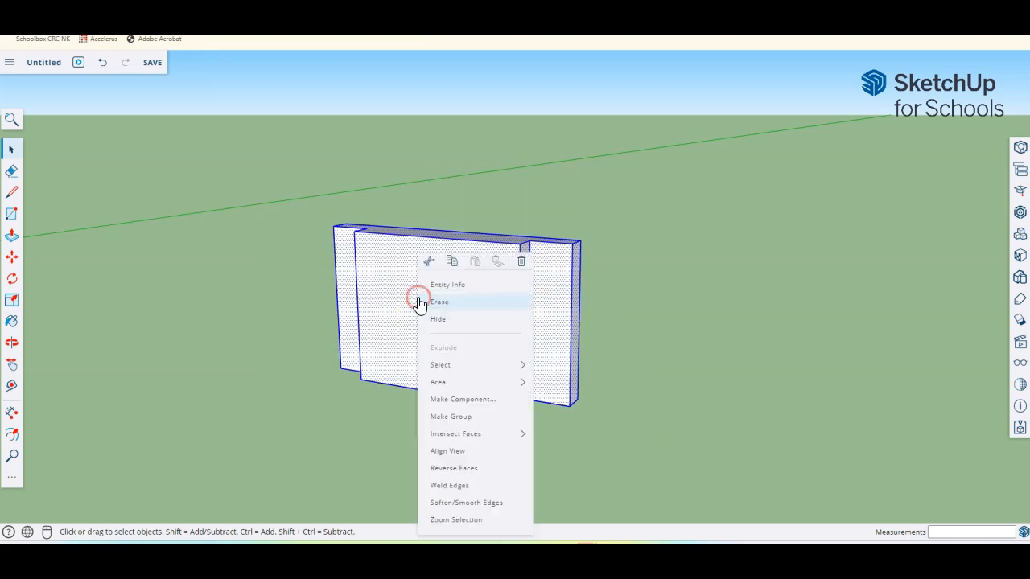
{"action": "left_click", "coordinate": [490, 406]}
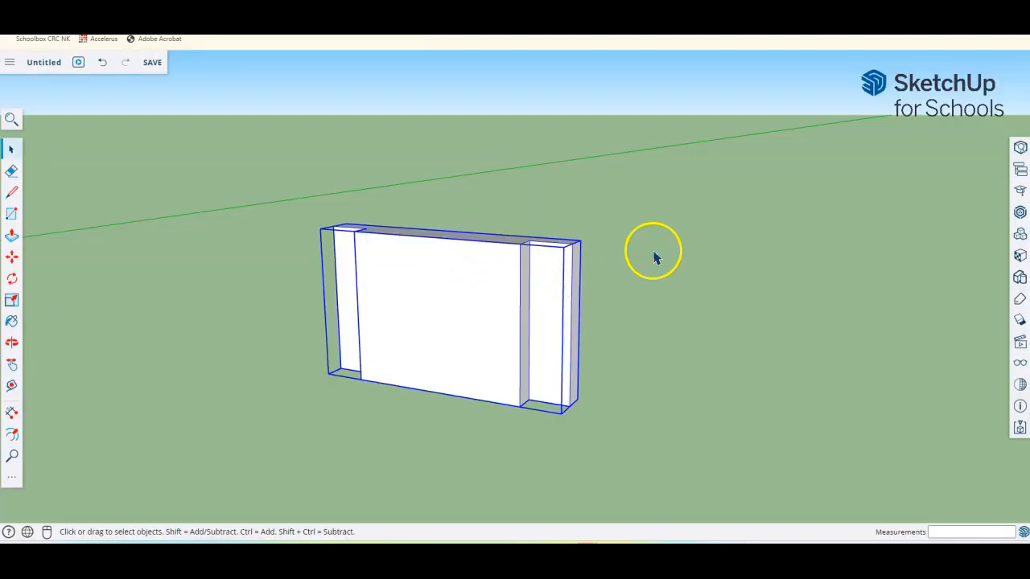
Copy the rebated board component and paste the duplicate on the ground in front of the original
{"action": "scroll", "coordinate": [435, 403], "scroll_direction": "down", "scroll_amount": 4}
{"action": "mouse_move", "coordinate": [505, 353]}
{"action": "middle_mouse_down"}
{"action": "mouse_move", "coordinate": [566, 292]}
{"action": "mouse_move", "coordinate": [511, 356]}
{"action": "middle_mouse_up"}
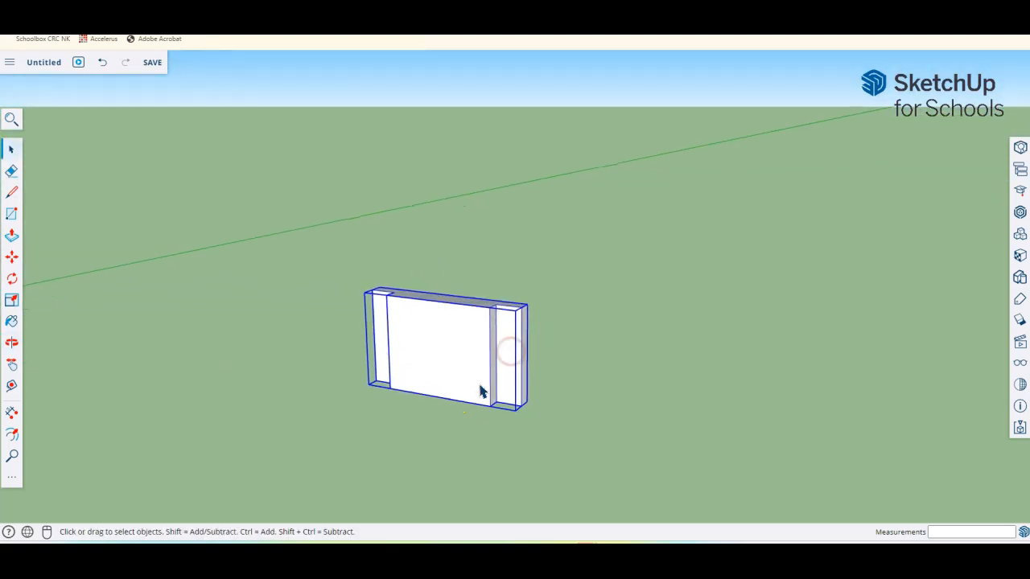
{"action": "scroll", "coordinate": [329, 476], "scroll_direction": "down", "scroll_amount": 3}
{"action": "scroll", "coordinate": [594, 240], "scroll_direction": "down", "scroll_amount": 4}
{"action": "scroll", "coordinate": [430, 466], "scroll_direction": "up", "scroll_amount": 4}
{"action": "middle_click_drag", "start_coordinate": [435, 455], "coordinate": [515, 378]}
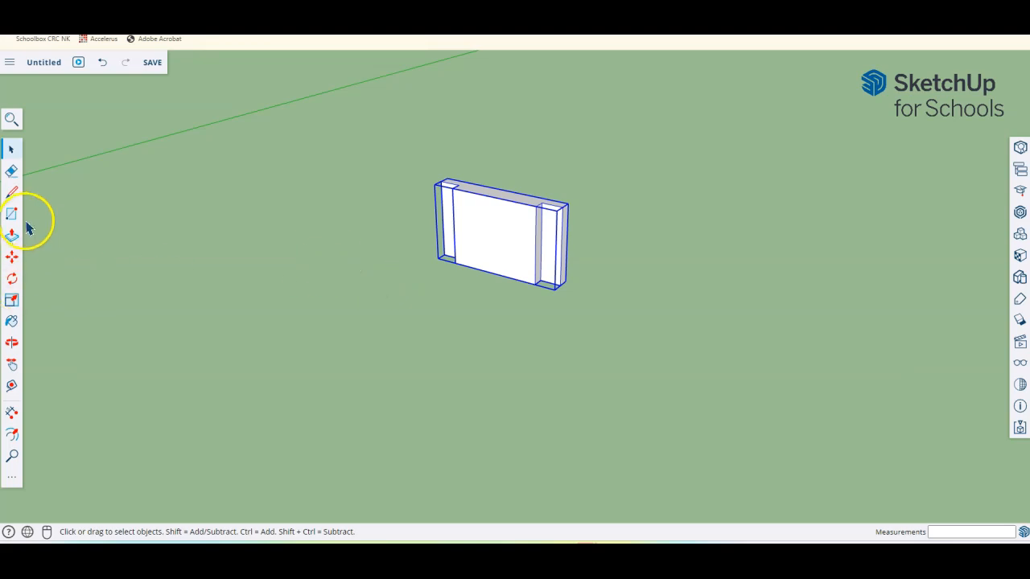
{"action": "left_click", "coordinate": [11, 150]}
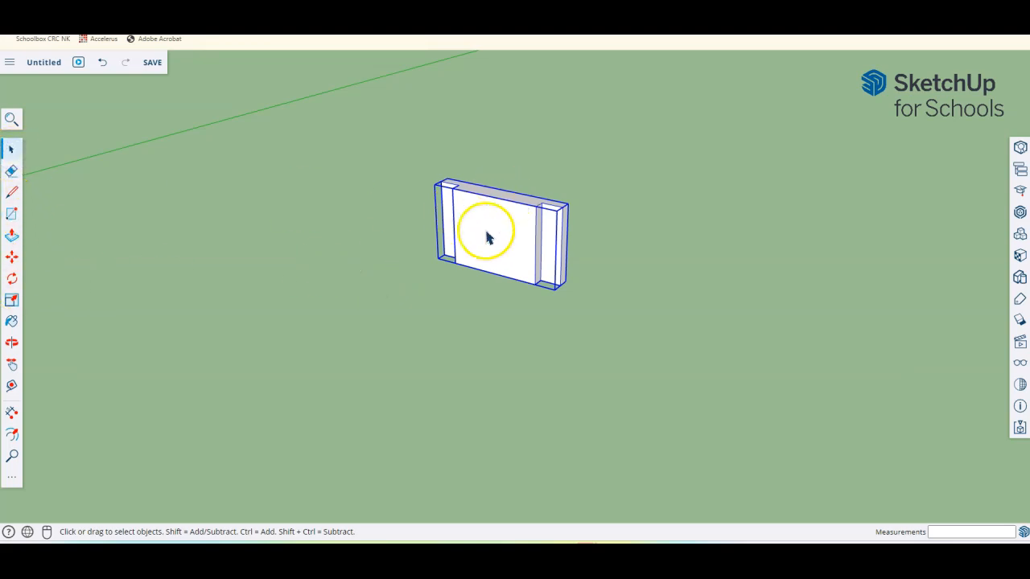
{"action": "right_click", "coordinate": [501, 222]}
{"action": "left_click", "coordinate": [534, 194]}
{"action": "right_click", "coordinate": [409, 320]}
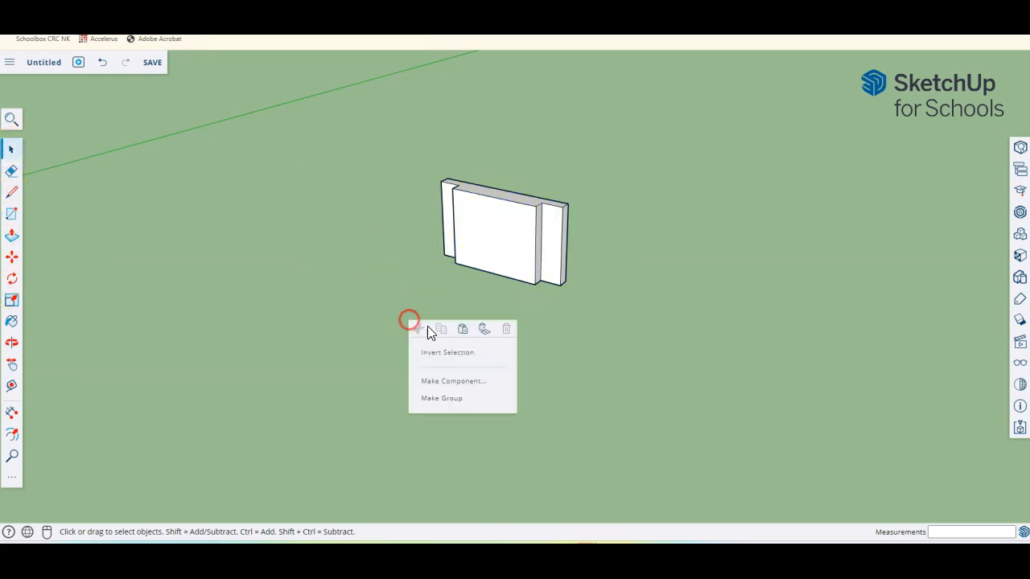
{"action": "left_click", "coordinate": [463, 329]}
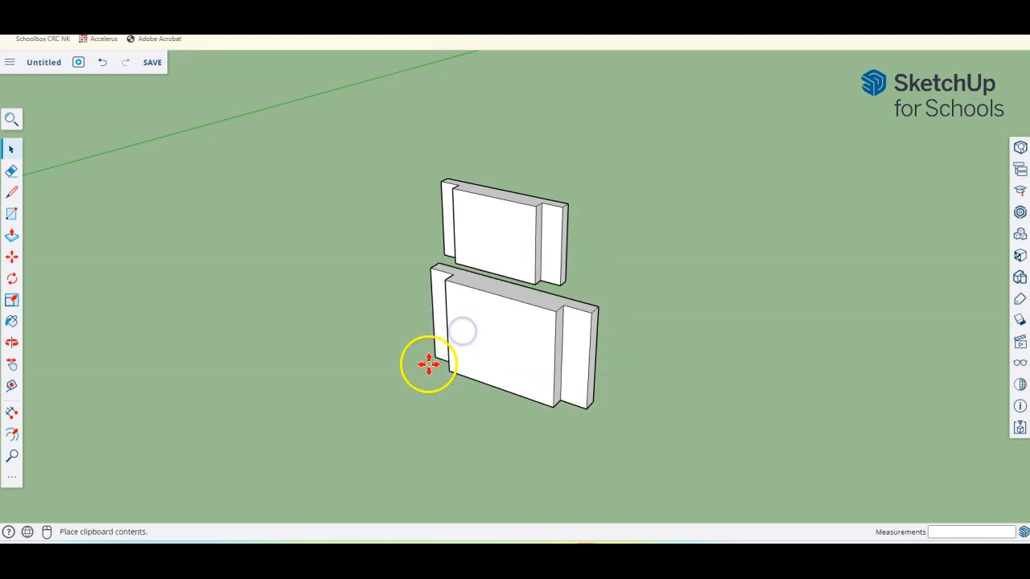
{"action": "left_click", "coordinate": [317, 379]}
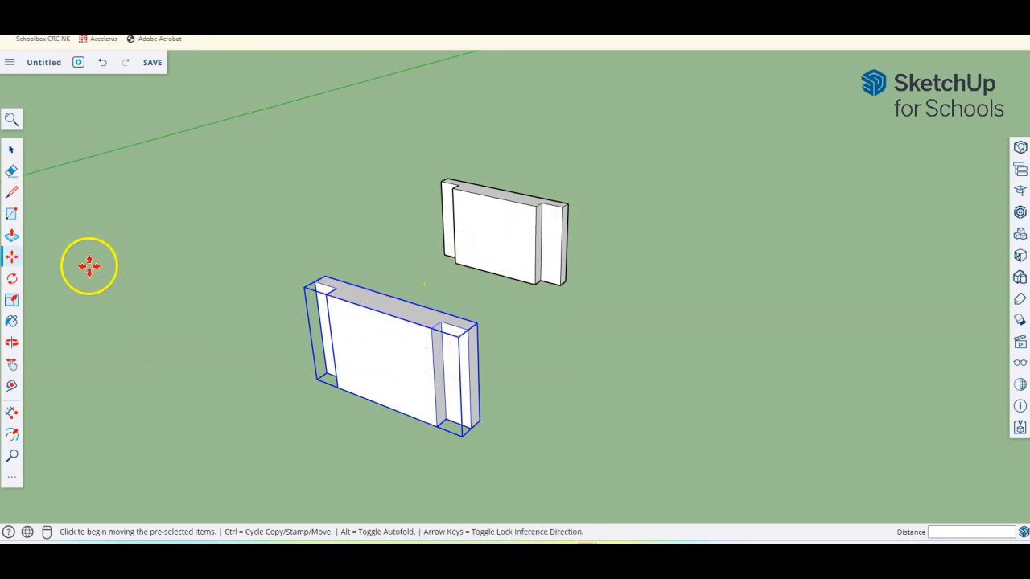
Rotate the duplicate board 180° horizontally about a point on its upper face so its rebates face the original board
{"action": "left_click", "coordinate": [20, 280]}
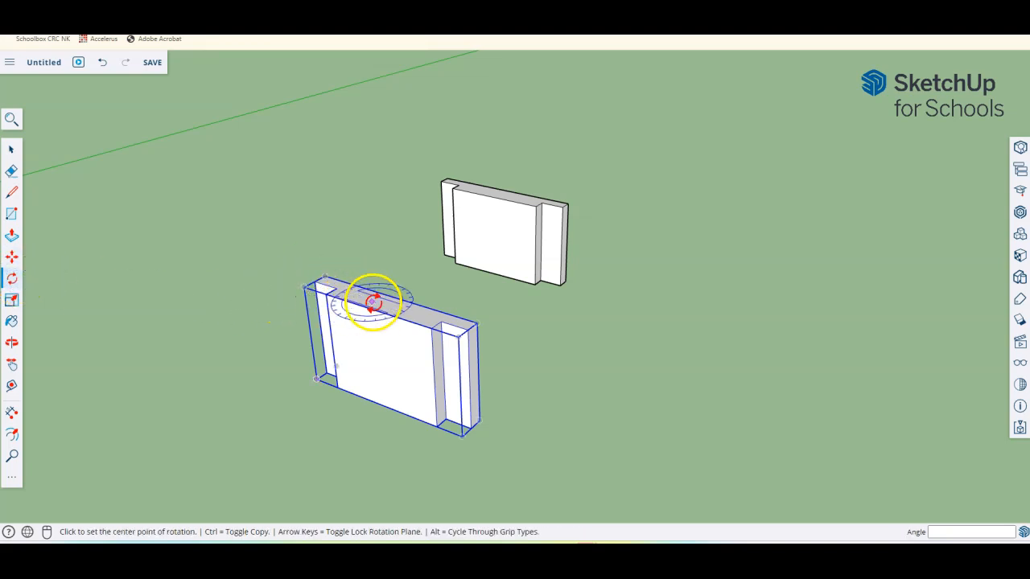
{"action": "left_click", "coordinate": [348, 290]}
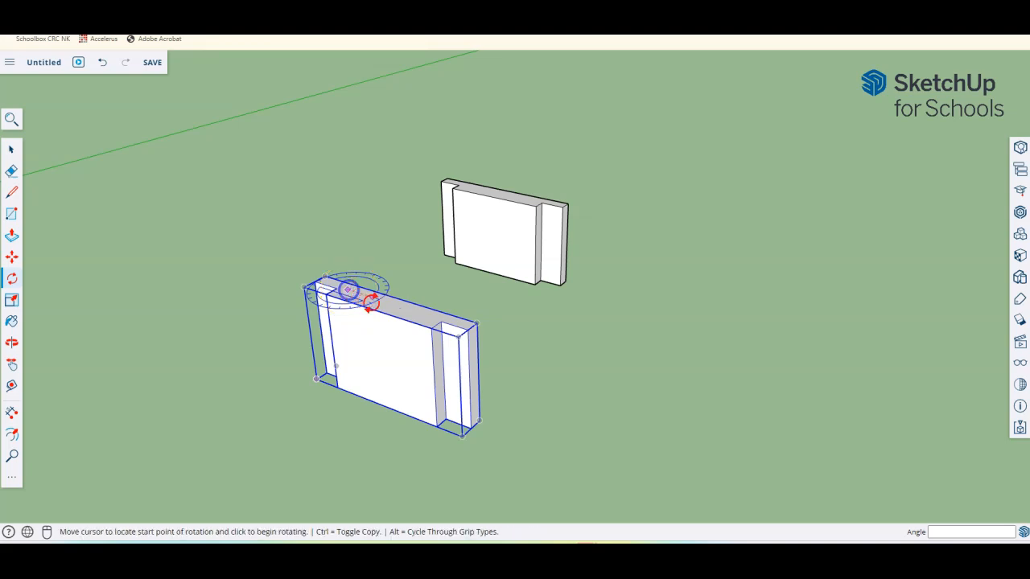
{"action": "left_click", "coordinate": [410, 314]}
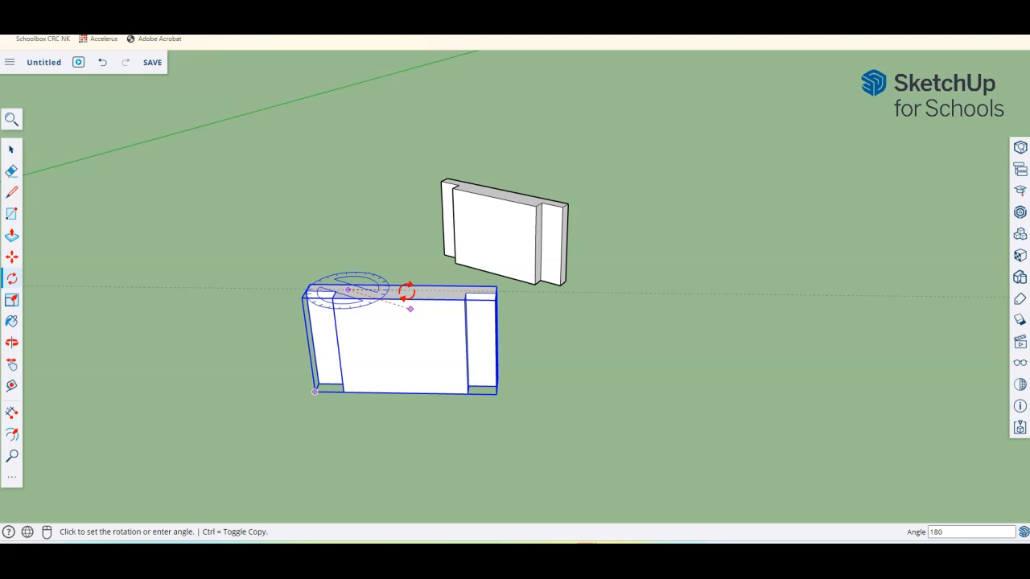
{"action": "key", "text": "Return"}
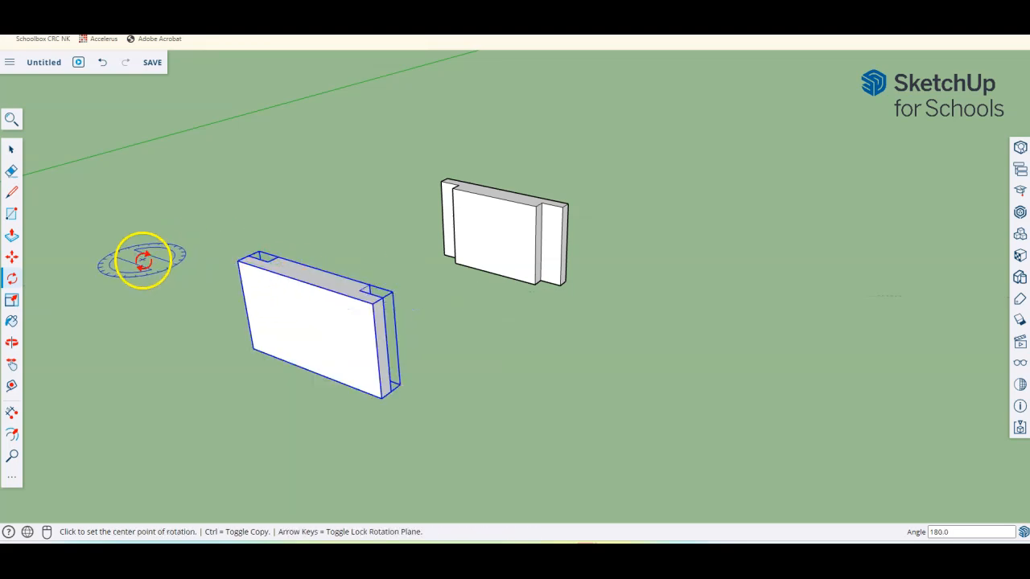
{"action": "left_click", "coordinate": [10, 149]}
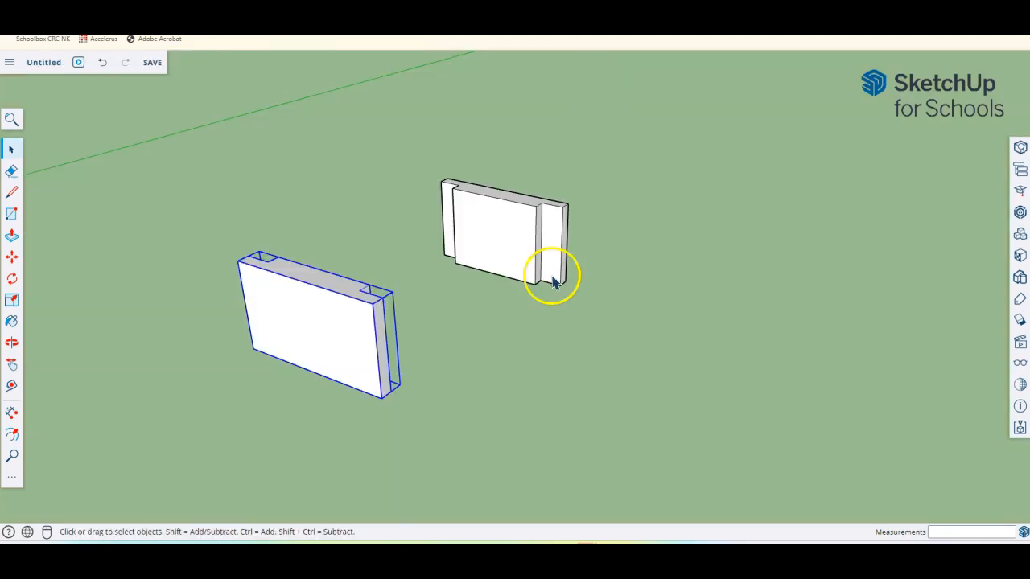
Draw a 19 x 101 mm rectangle on the ground beside the two rebated boards, perpendicular to them
{"action": "left_click", "coordinate": [11, 213]}
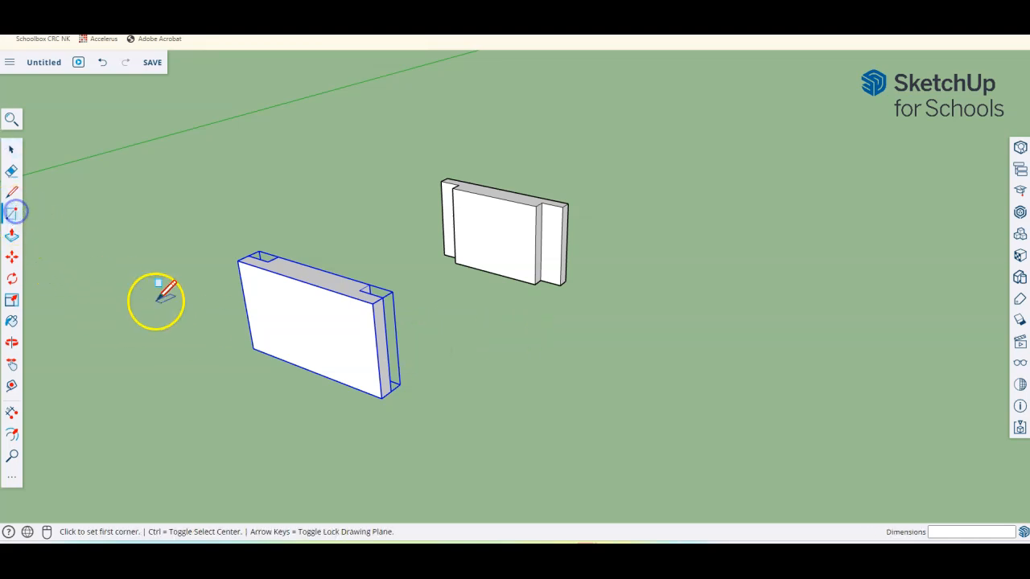
{"action": "left_click", "coordinate": [479, 399]}
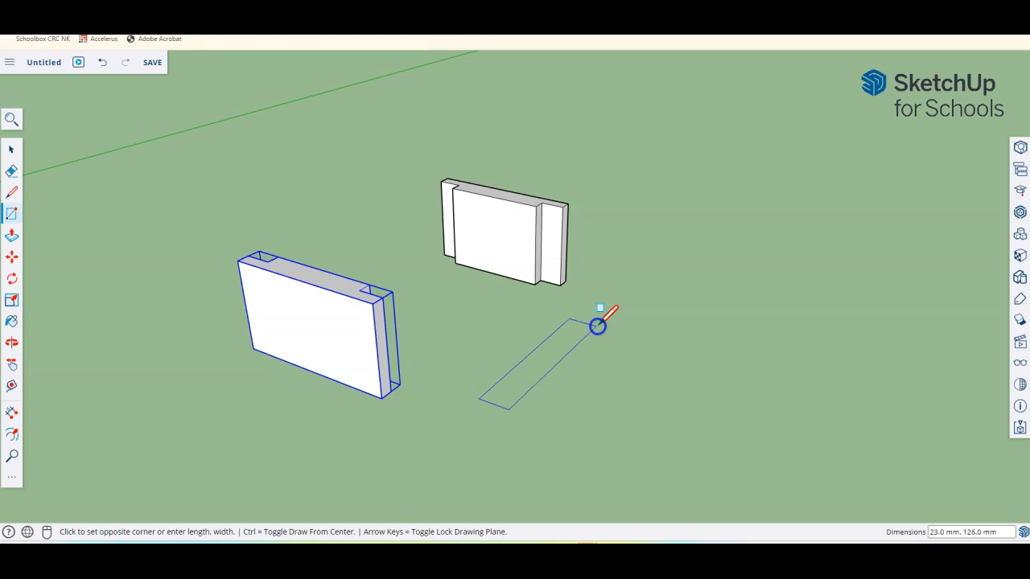
{"action": "left_click", "coordinate": [597, 326]}
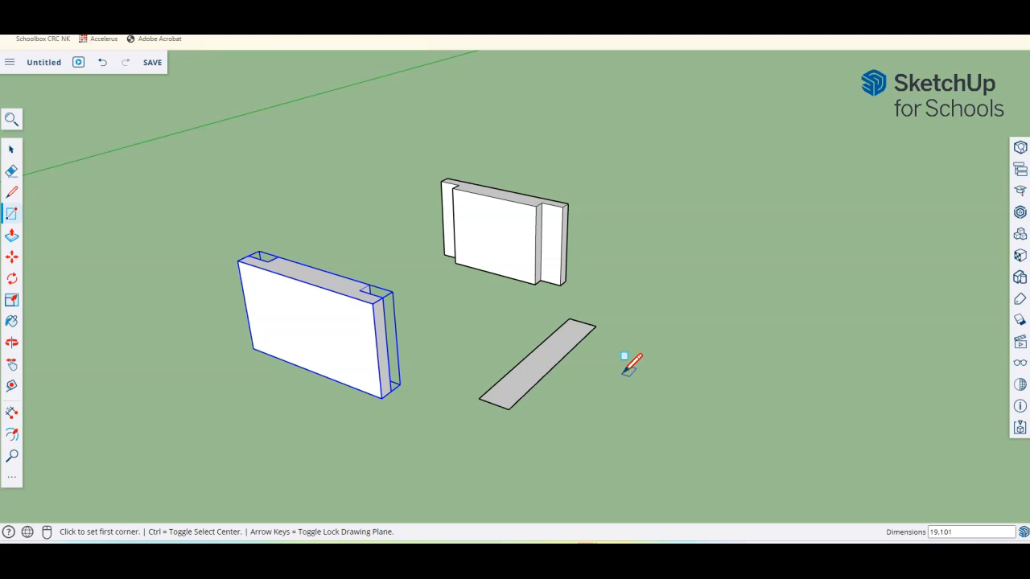
{"action": "key", "text": "Return"}
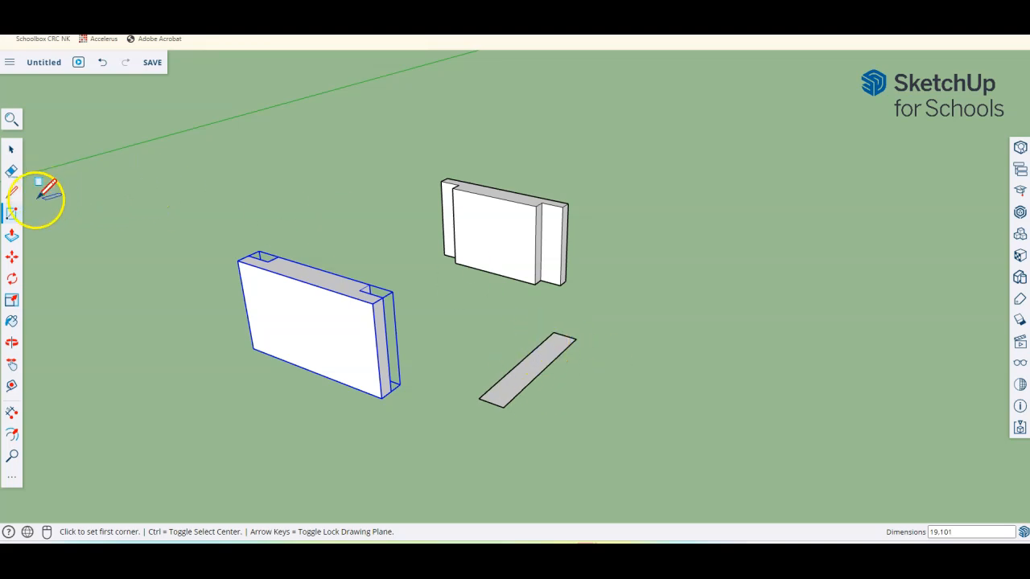
Push/Pull the new rectangle up 70 mm to form a plain side board
{"action": "left_click", "coordinate": [15, 239]}
{"action": "left_click", "coordinate": [538, 360]}
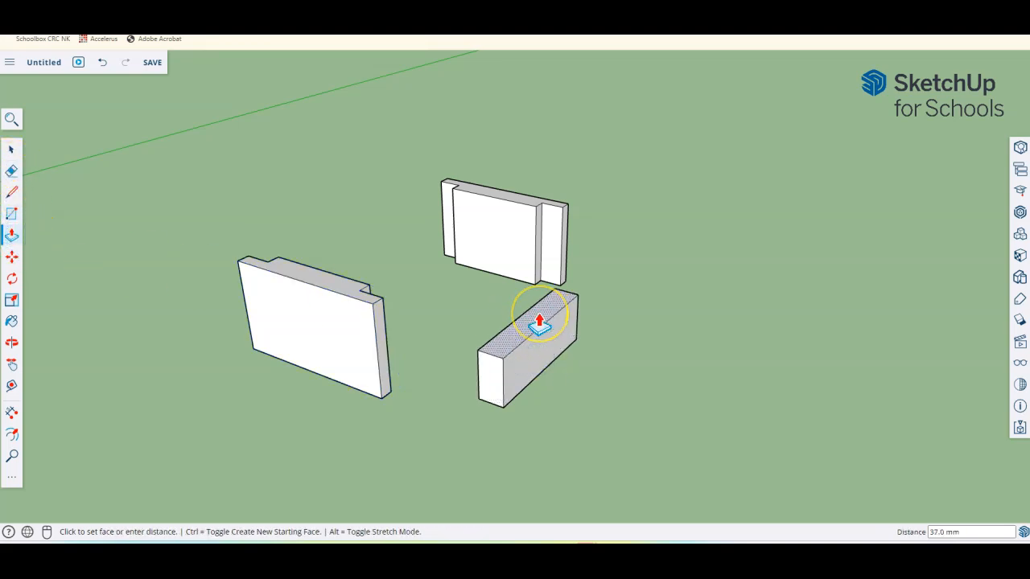
{"action": "key", "text": "Return"}
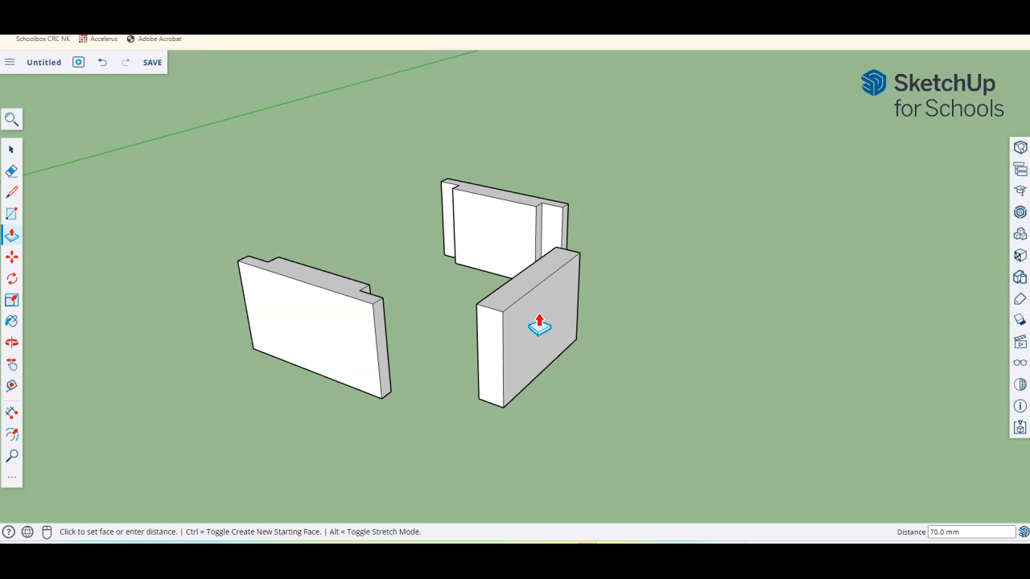
Select the whole plain board and make it a component with no glue alignment
{"action": "left_click", "coordinate": [11, 149]}
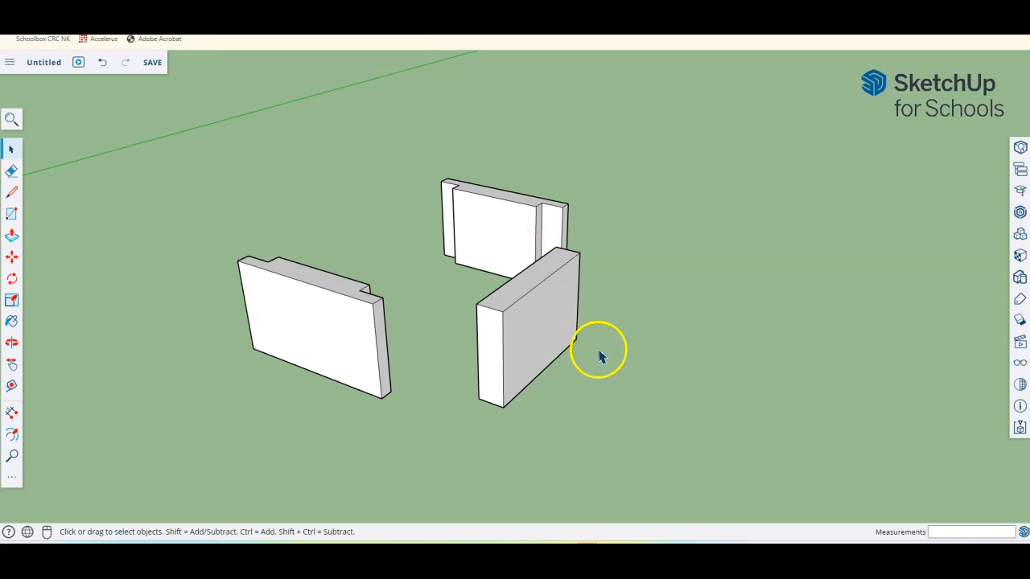
{"action": "left_click_drag", "start_coordinate": [446, 234], "coordinate": [464, 200]}
{"action": "left_click_drag", "start_coordinate": [405, 147], "coordinate": [608, 422]}
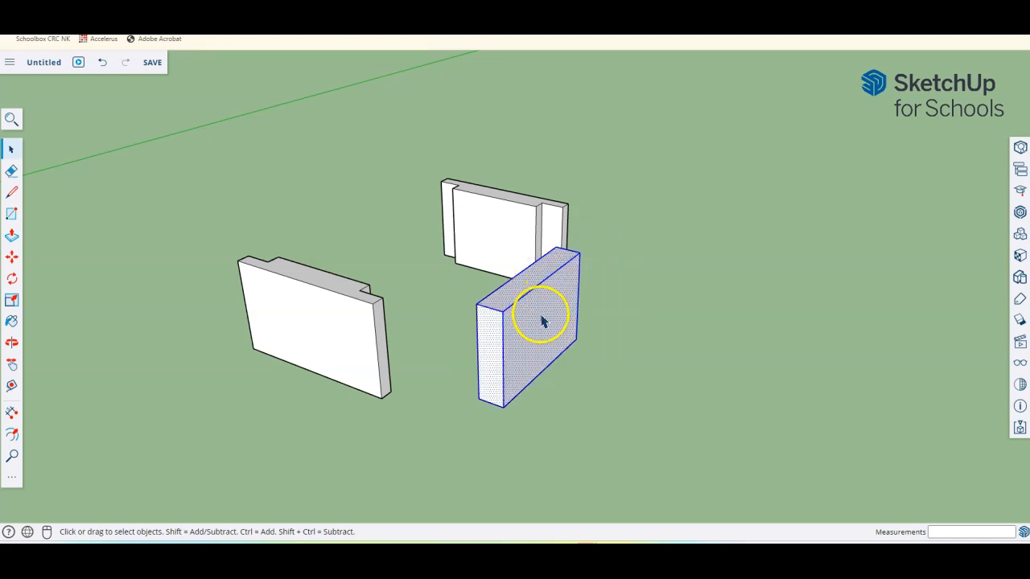
{"action": "right_click", "coordinate": [542, 321]}
{"action": "left_click", "coordinate": [585, 400]}
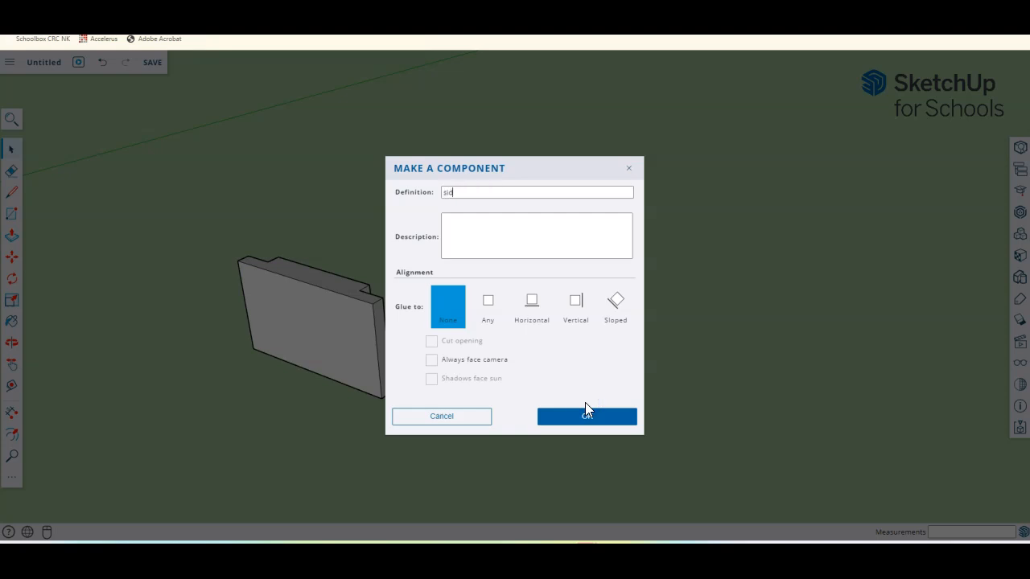
{"action": "left_click", "coordinate": [586, 409]}
Copy the plain board component and paste the duplicate at the opposite ends of the two rebated boards
{"action": "left_click", "coordinate": [533, 346]}
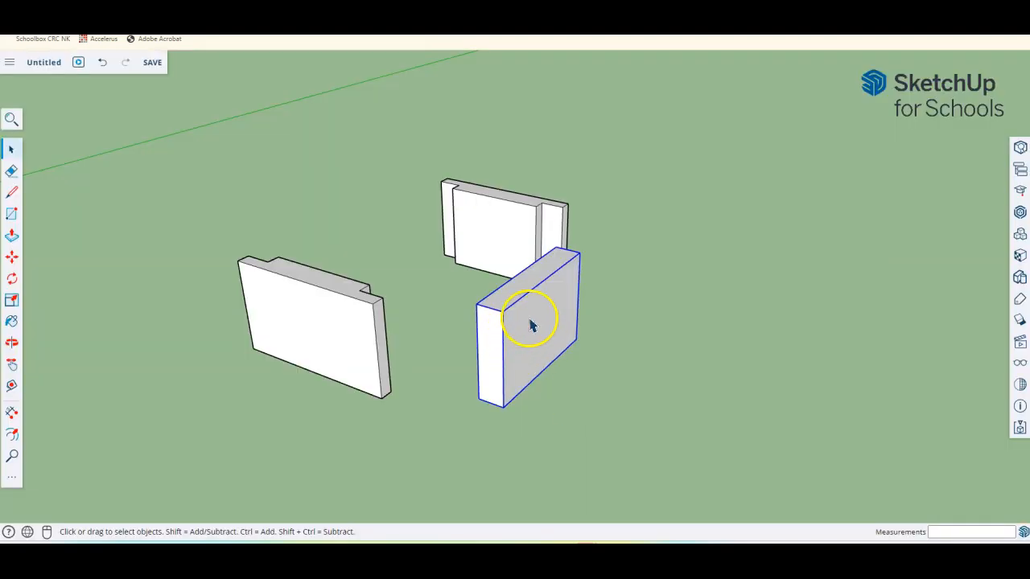
{"action": "right_click", "coordinate": [533, 325]}
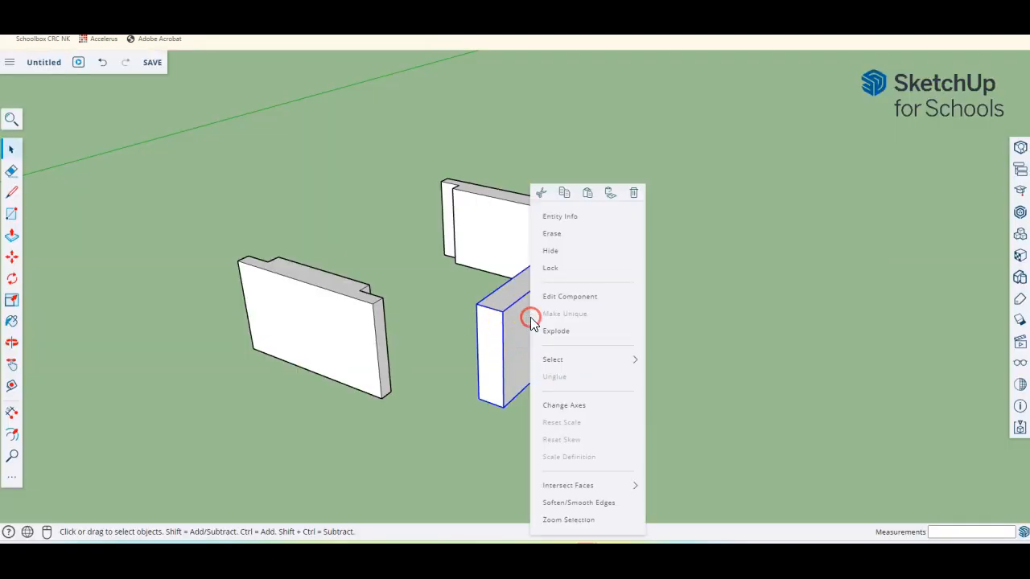
{"action": "left_click", "coordinate": [565, 193]}
{"action": "right_click", "coordinate": [345, 194]}
{"action": "left_click", "coordinate": [403, 200]}
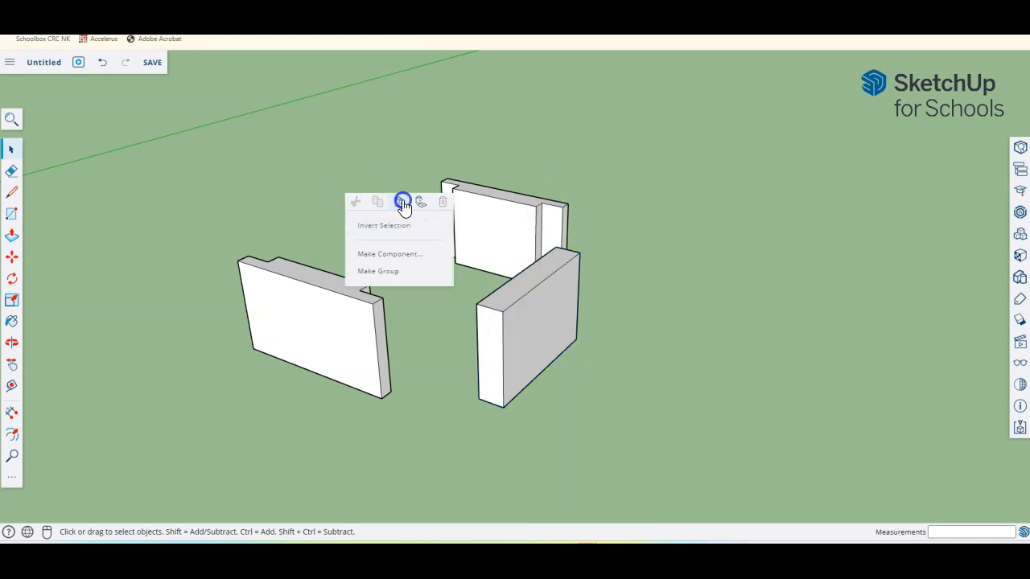
{"action": "left_click", "coordinate": [306, 253]}
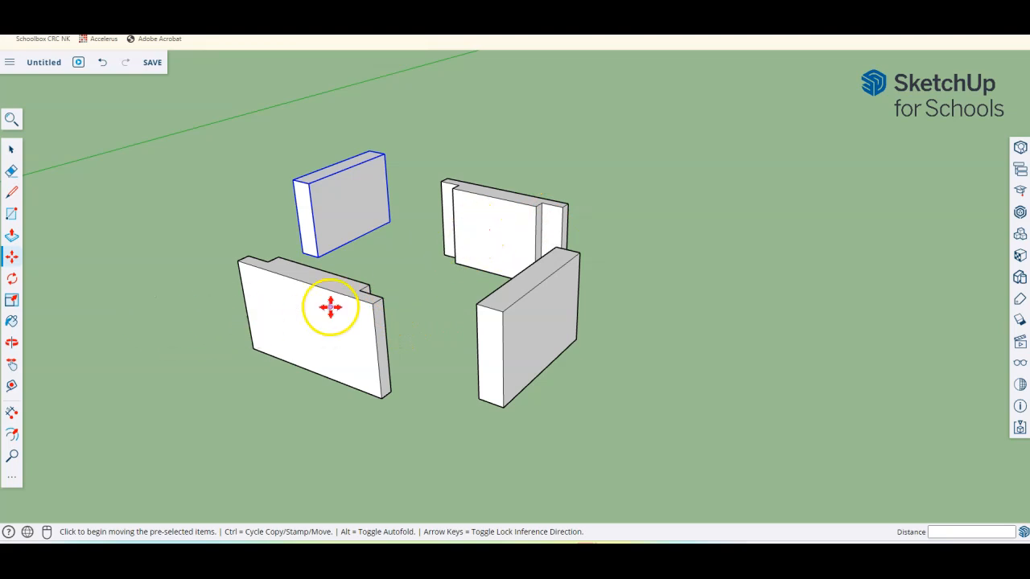
Move the original plain board by its upper near corner into the nearest end rebate of the front board
{"action": "left_click", "coordinate": [15, 149]}
{"action": "left_click", "coordinate": [512, 296]}
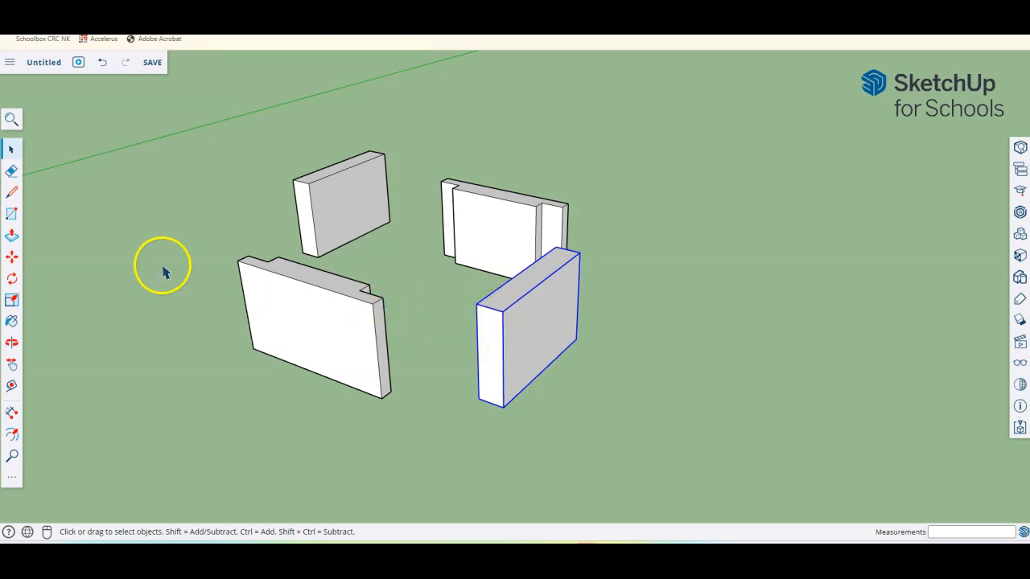
{"action": "left_click", "coordinate": [14, 260]}
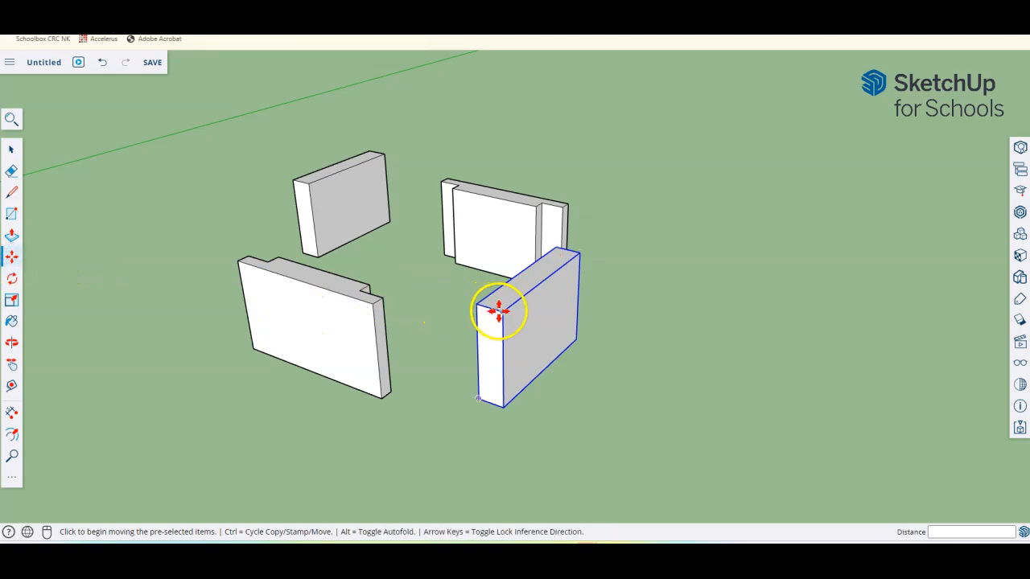
{"action": "left_click", "coordinate": [504, 312]}
{"action": "left_click", "coordinate": [382, 296]}
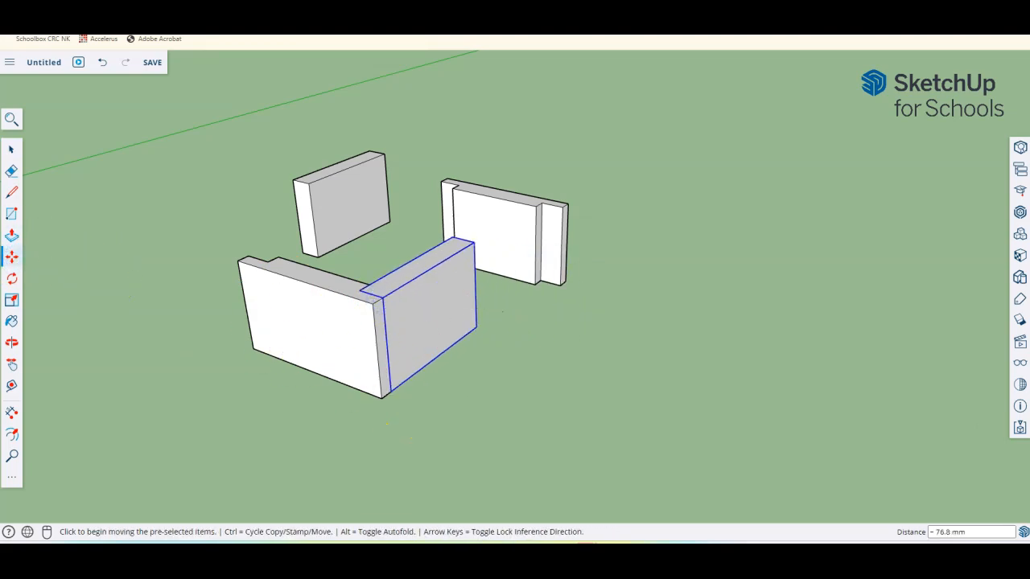
Move the duplicate plain board by its upper corner into the rebate at the other end of the front board
{"action": "left_click", "coordinate": [12, 150]}
{"action": "left_click", "coordinate": [339, 186]}
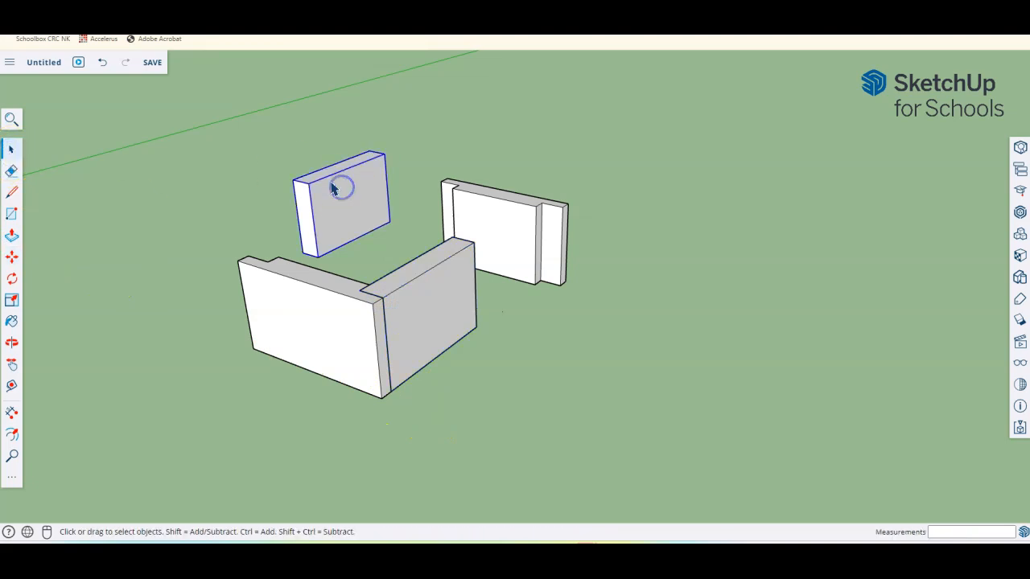
{"action": "scroll", "coordinate": [225, 196], "scroll_direction": "up", "scroll_amount": 4}
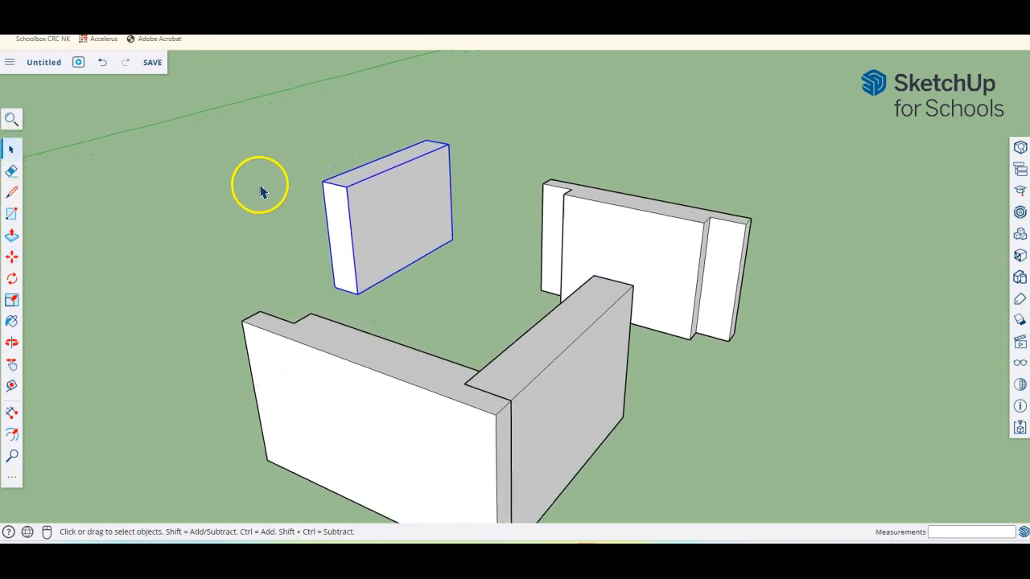
{"action": "left_click", "coordinate": [12, 256]}
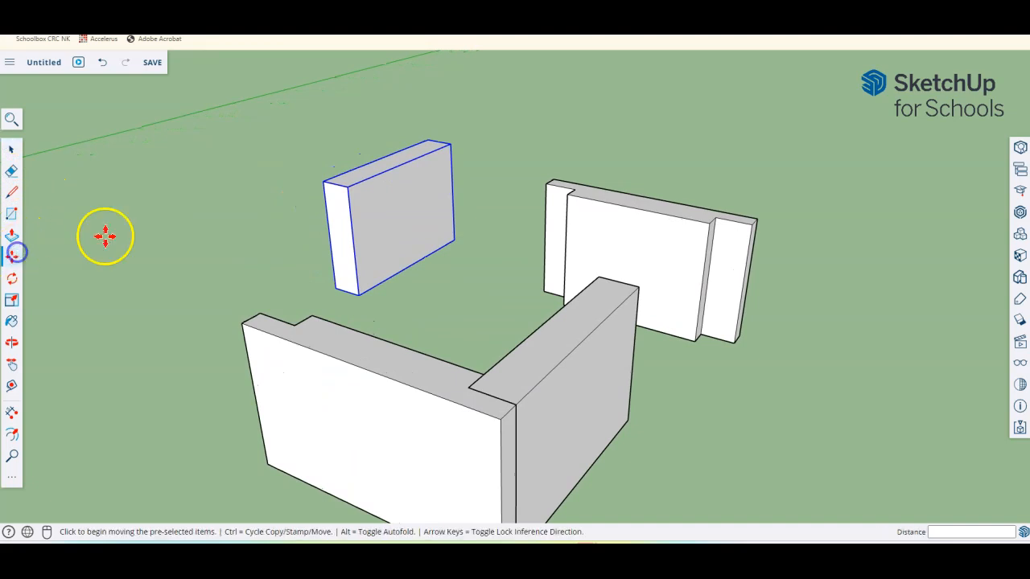
{"action": "left_click", "coordinate": [346, 187]}
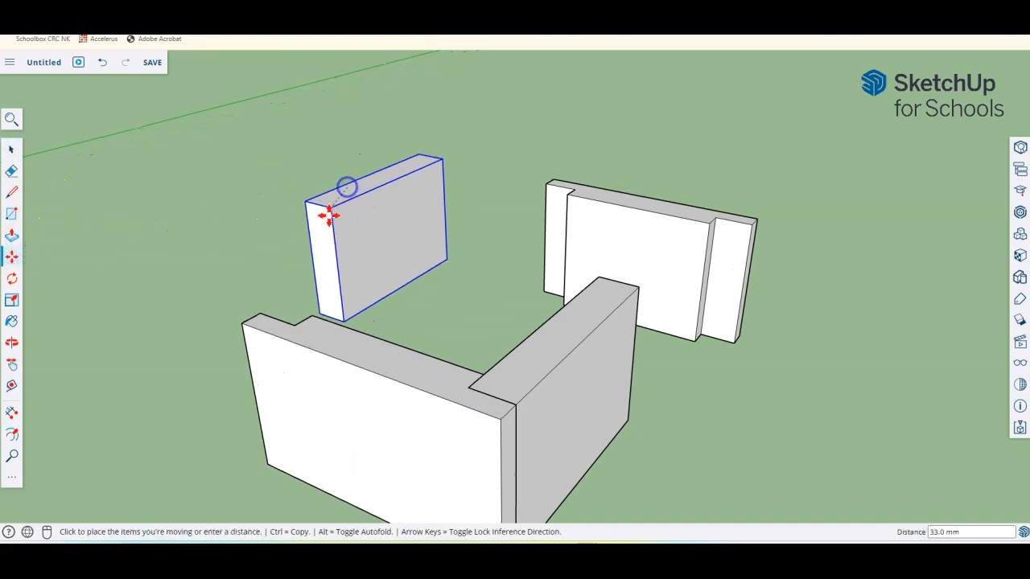
{"action": "left_click", "coordinate": [295, 325]}
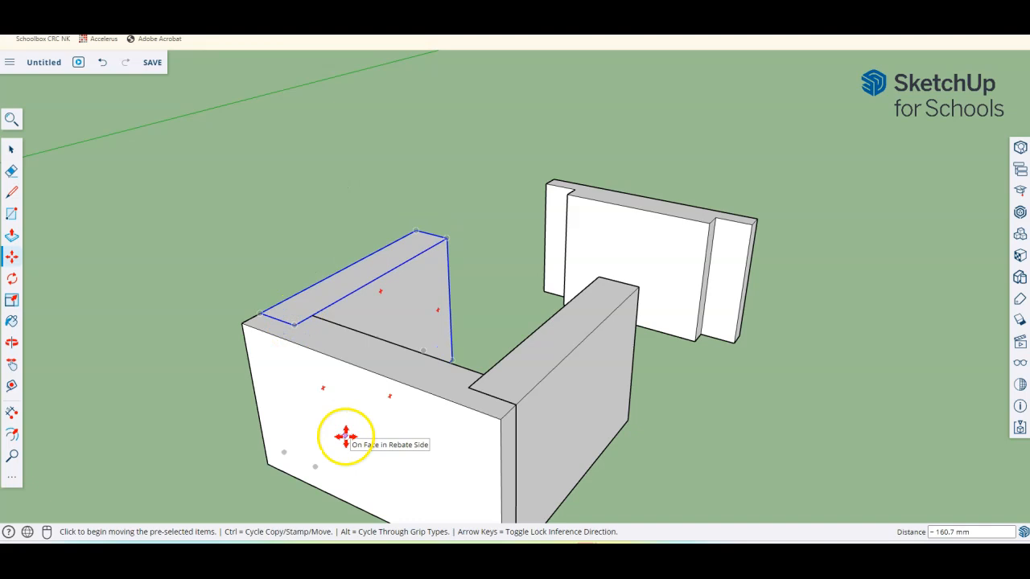
Move the remaining rebated board by its upper inner rebate corner so its rebates fit over the free ends of the two plain boards
{"action": "left_click", "coordinate": [11, 149]}
{"action": "left_click", "coordinate": [657, 227]}
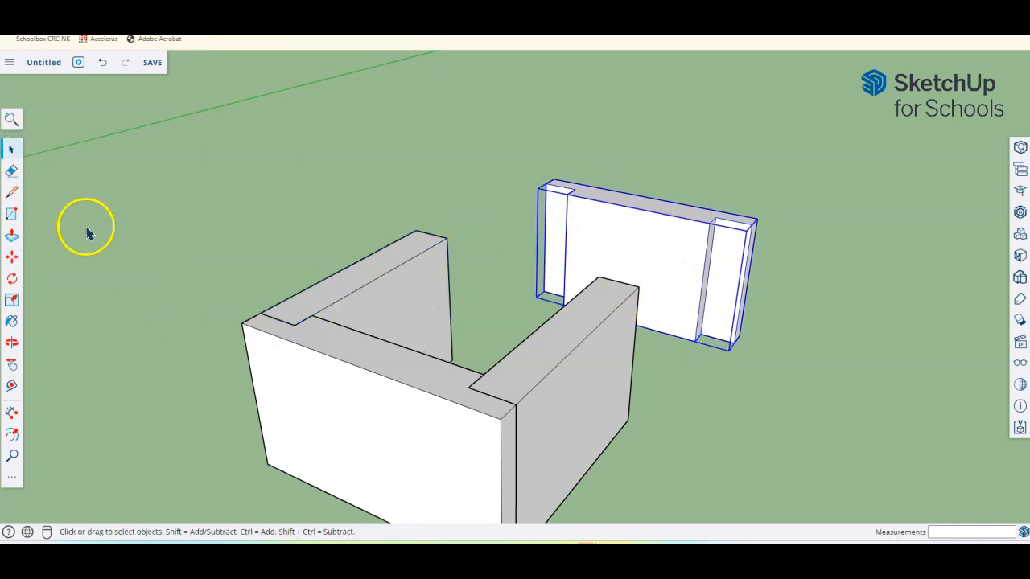
{"action": "left_click", "coordinate": [11, 259]}
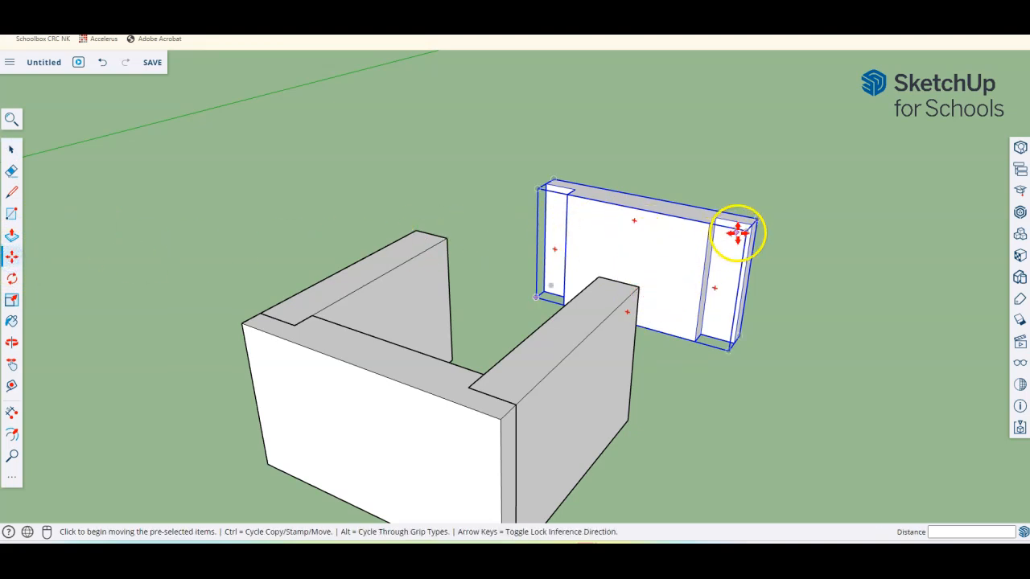
{"action": "left_click", "coordinate": [708, 226]}
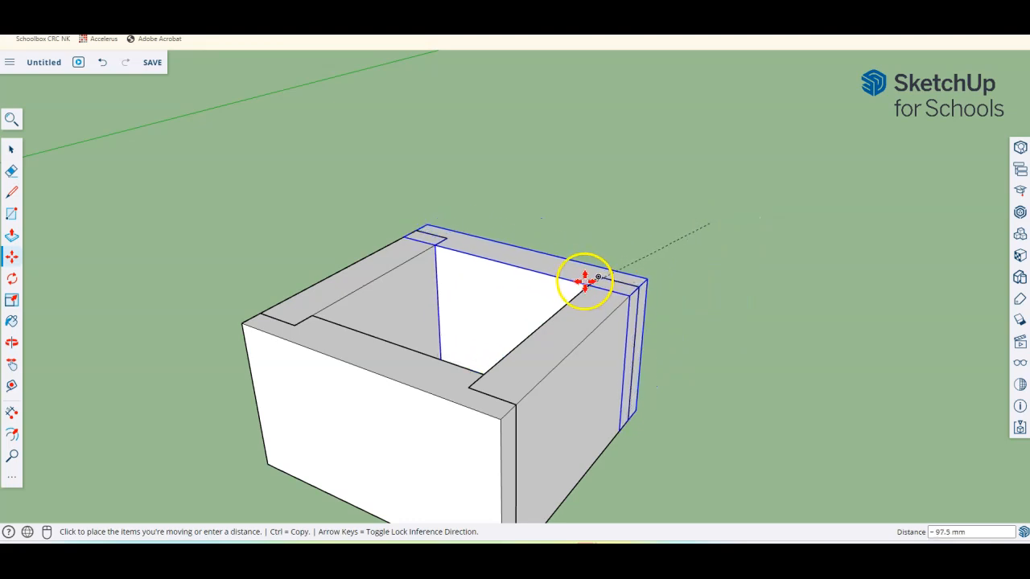
{"action": "left_click", "coordinate": [610, 253]}
{"action": "left_click", "coordinate": [612, 245]}
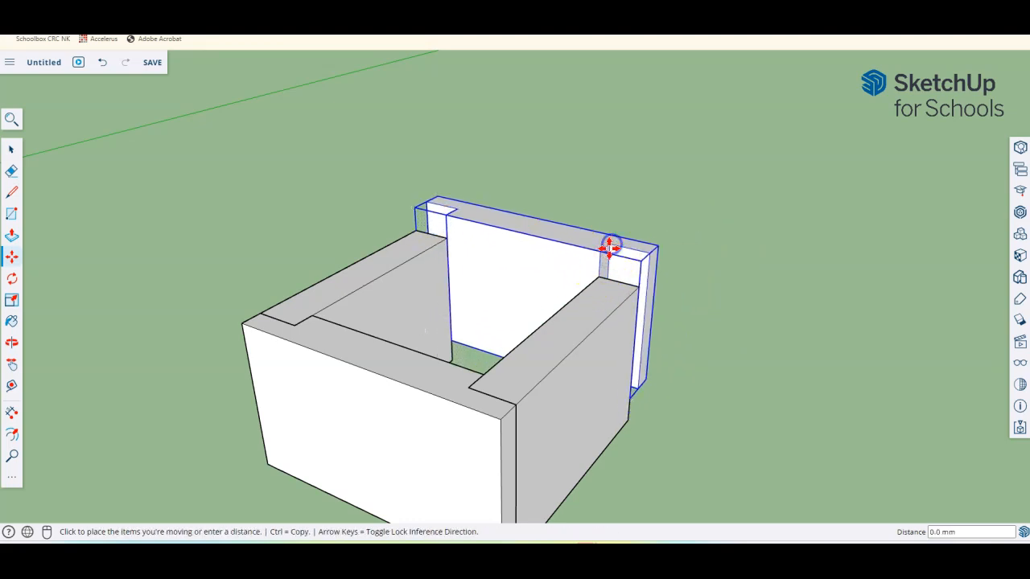
{"action": "left_click", "coordinate": [601, 281]}
Clear the selection and examine the rebate joints of the assembled box from several sides
{"action": "key", "text": "o"}
{"action": "left_click_drag", "start_coordinate": [697, 295], "coordinate": [545, 359]}
{"action": "key", "text": "m"}
{"action": "scroll", "coordinate": [624, 308], "scroll_direction": "down", "scroll_amount": 3}
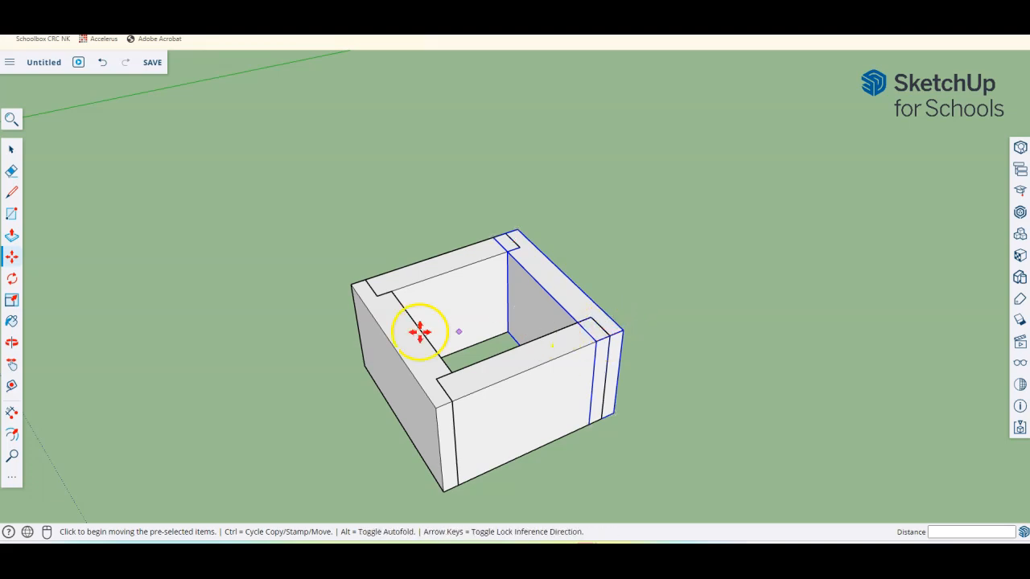
{"action": "left_click", "coordinate": [11, 150]}
{"action": "left_click", "coordinate": [198, 317]}
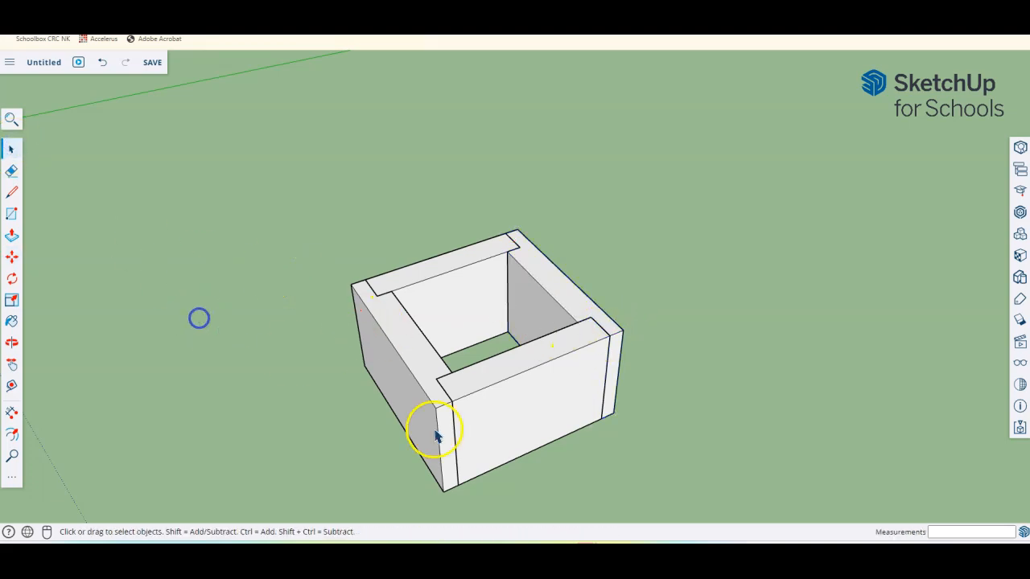
{"action": "middle_click_drag", "start_coordinate": [460, 444], "coordinate": [545, 427]}
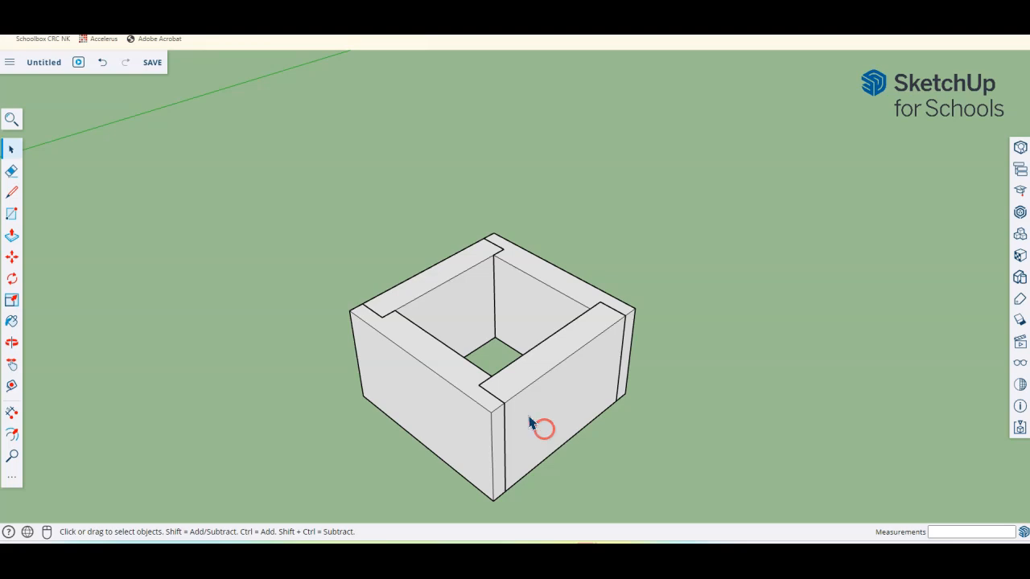
{"action": "scroll", "coordinate": [515, 410], "scroll_direction": "down", "scroll_amount": 3}
{"action": "scroll", "coordinate": [502, 503], "scroll_direction": "up", "scroll_amount": 4}
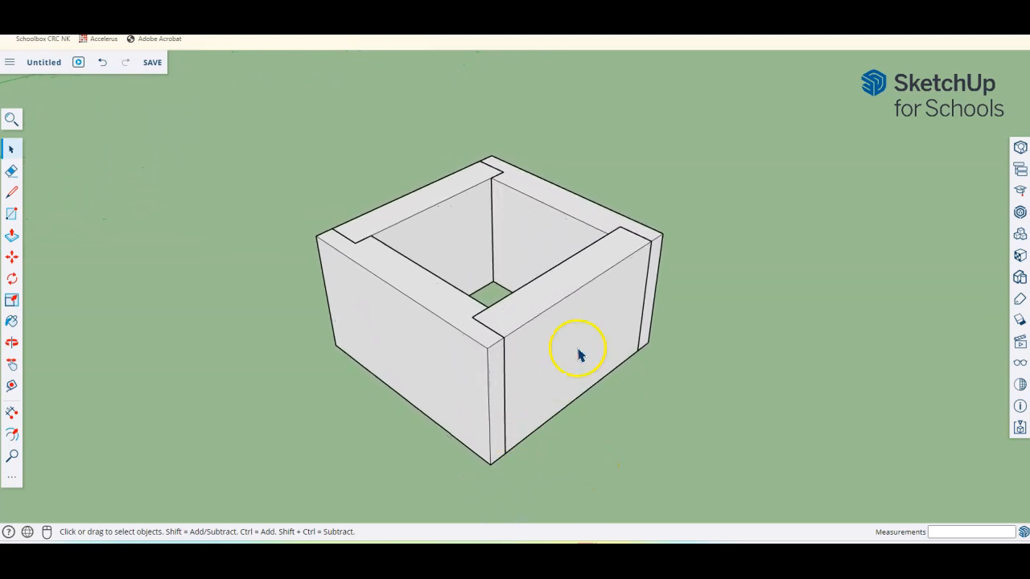
{"action": "middle_click_drag", "start_coordinate": [739, 184], "coordinate": [665, 202]}
{"action": "scroll", "coordinate": [644, 378], "scroll_direction": "down", "scroll_amount": 2}
{"action": "middle_click_drag", "start_coordinate": [587, 421], "coordinate": [624, 393]}
Draw a 120 x 120 mm rectangle on the ground beside the box and extrude it upward into a thin base panel
{"action": "left_click", "coordinate": [11, 213]}
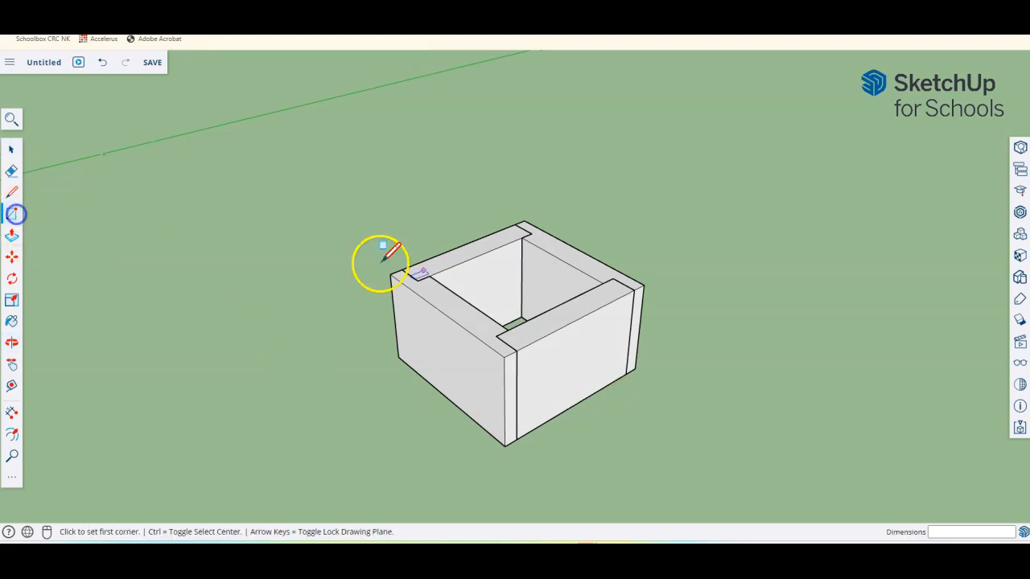
{"action": "left_click", "coordinate": [726, 330]}
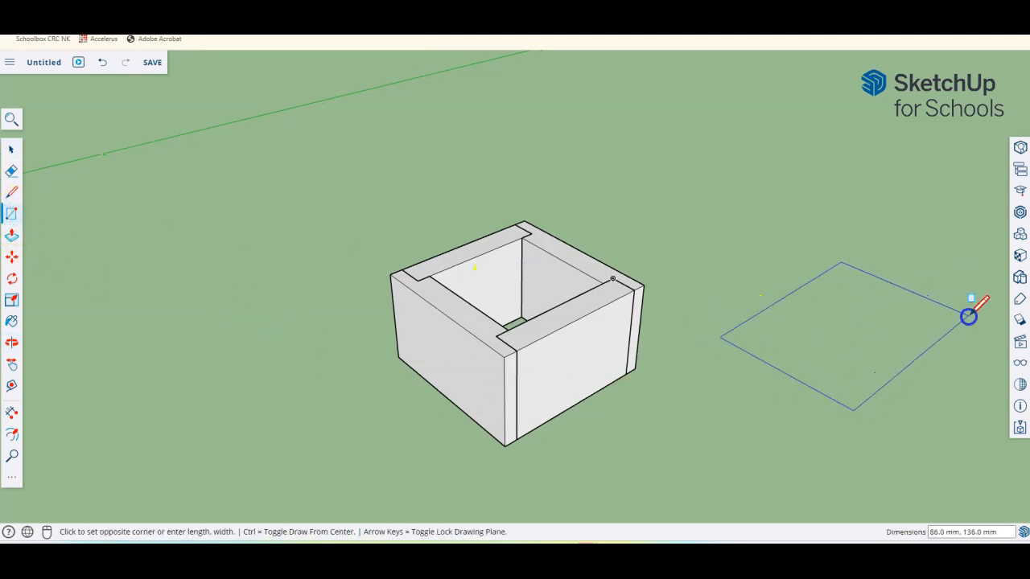
{"action": "left_click", "coordinate": [967, 315]}
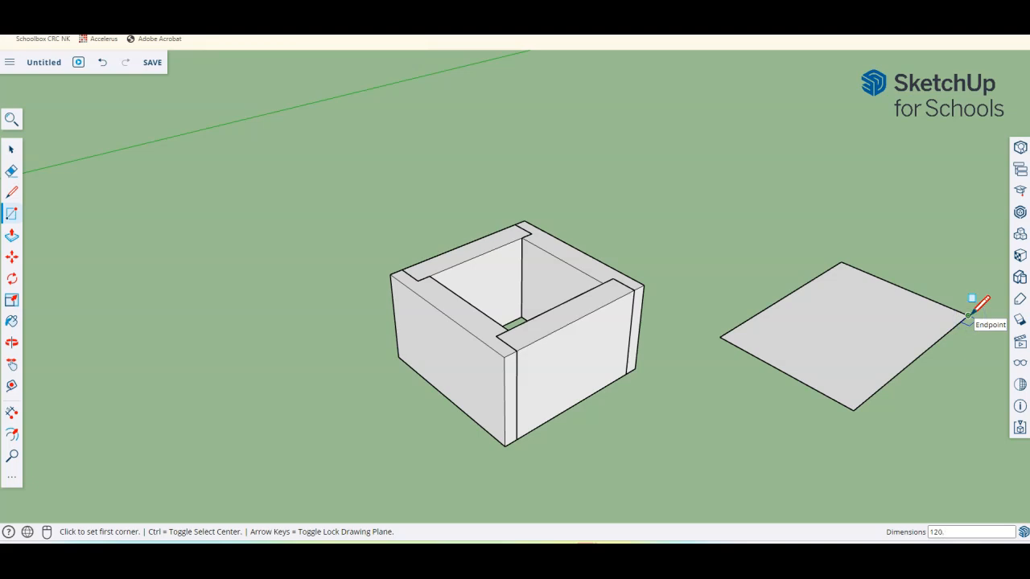
{"action": "key", "text": "Return"}
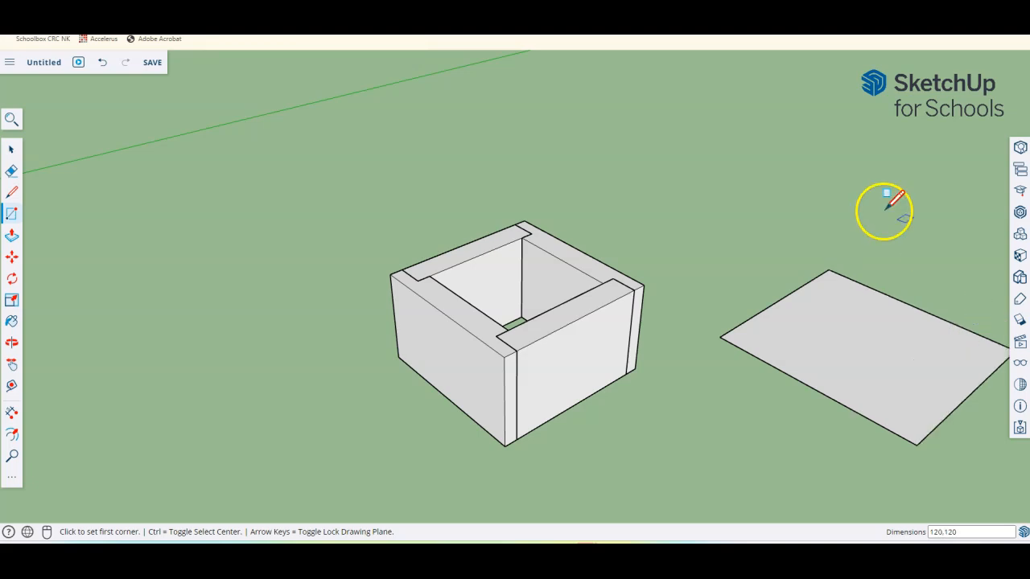
{"action": "left_click", "coordinate": [12, 234]}
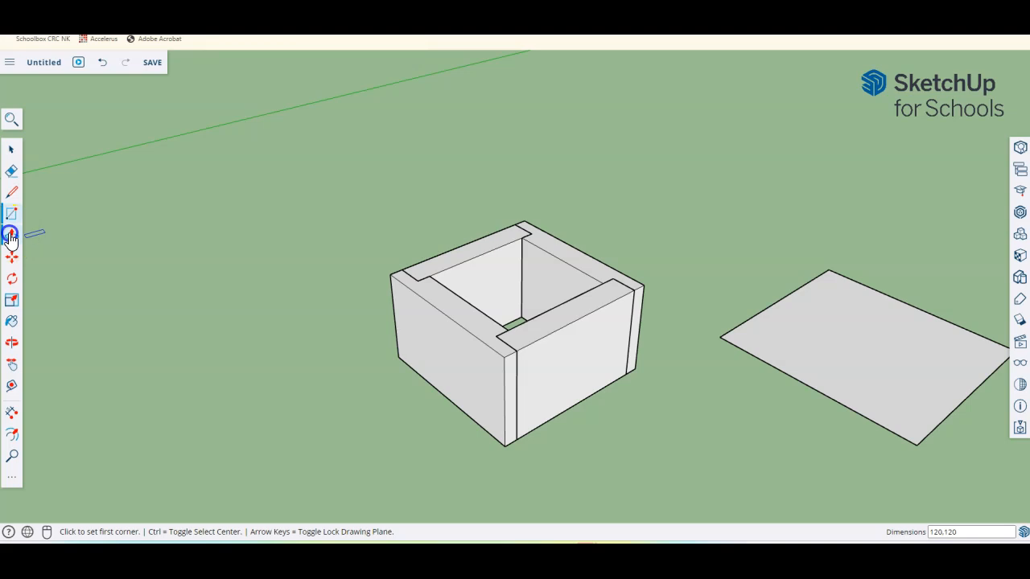
{"action": "left_click", "coordinate": [832, 340]}
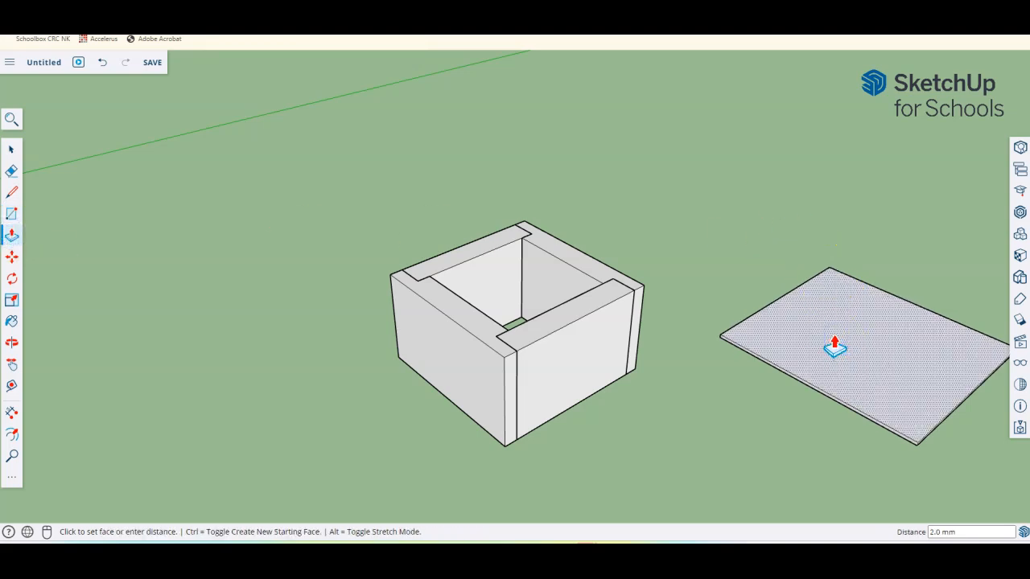
{"action": "left_click", "coordinate": [835, 346]}
{"action": "middle_click_drag", "start_coordinate": [832, 344], "coordinate": [848, 467]}
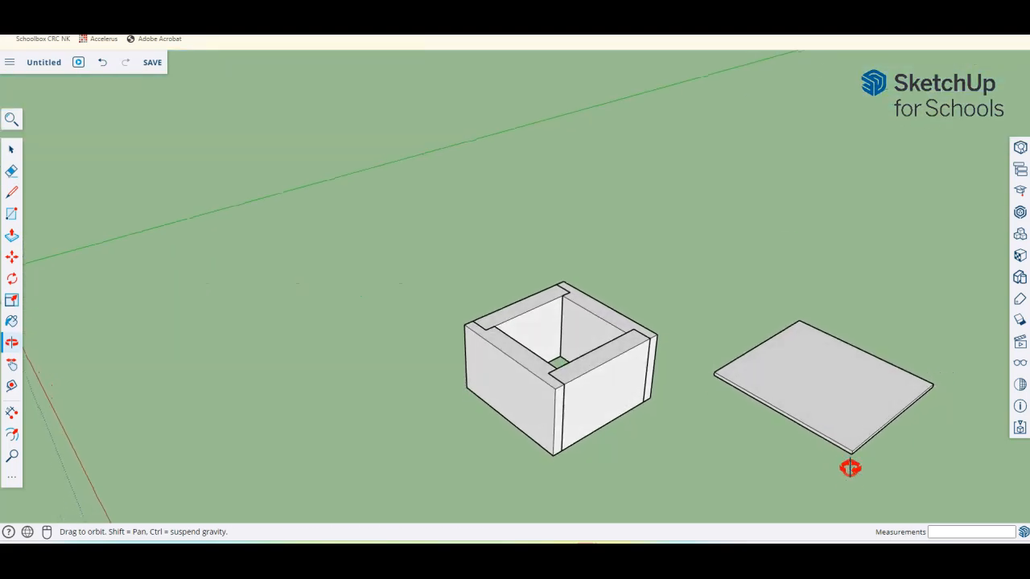
Select the whole thin panel and make it a component named Base with no glue alignment
{"action": "left_click", "coordinate": [11, 148]}
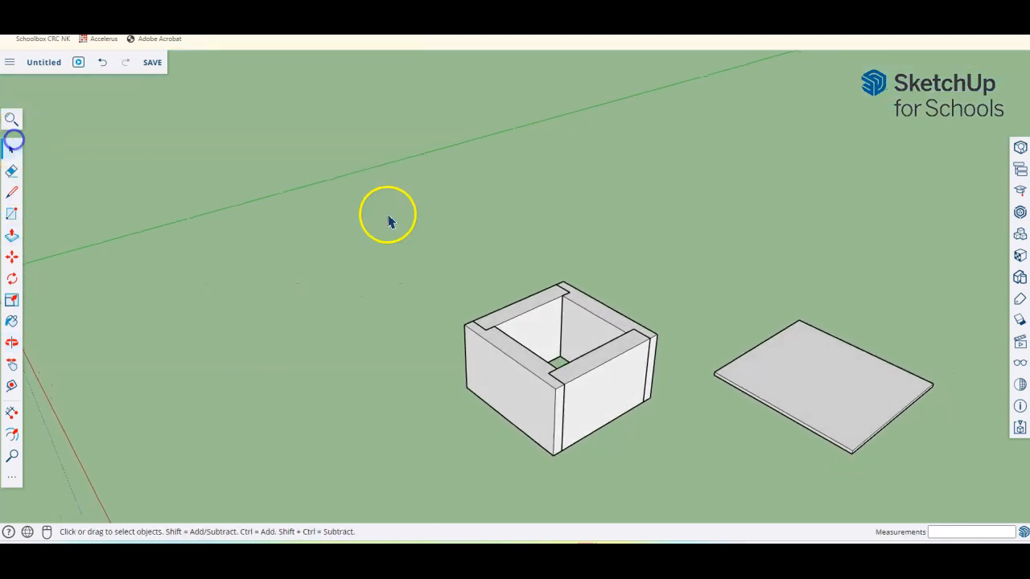
{"action": "left_click_drag", "start_coordinate": [673, 286], "coordinate": [972, 514]}
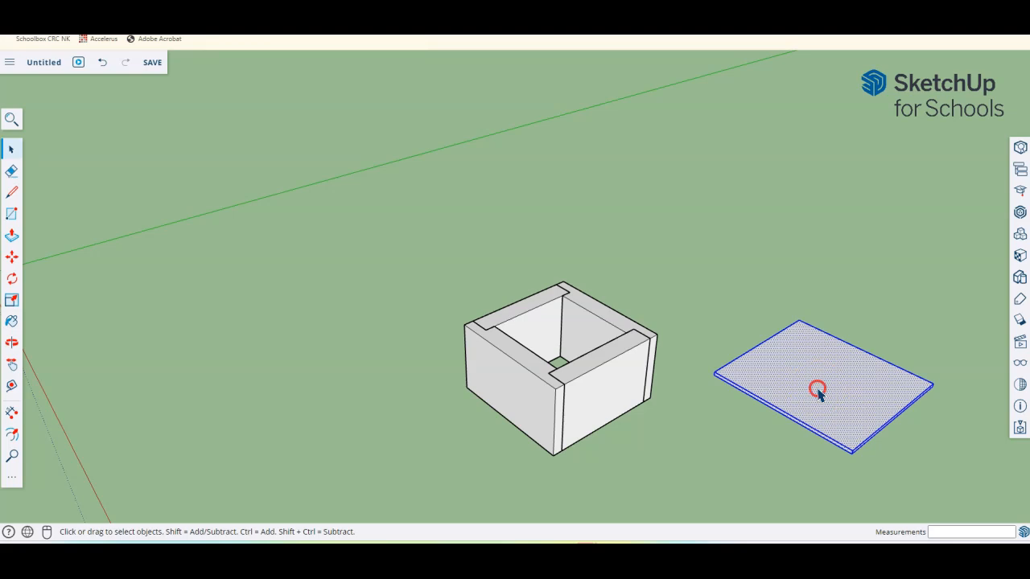
{"action": "right_click", "coordinate": [816, 392]}
{"action": "left_click", "coordinate": [860, 399]}
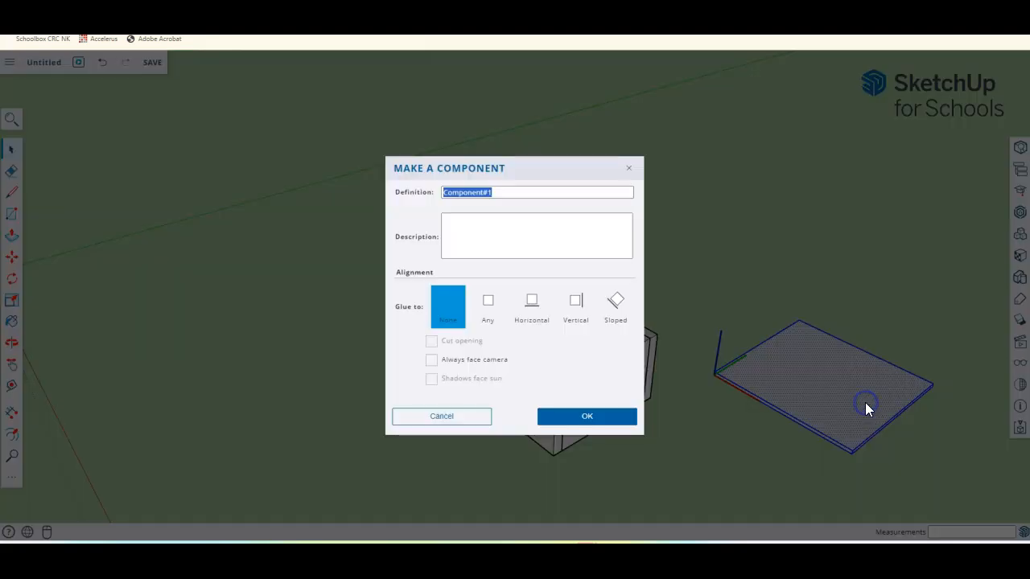
{"action": "type", "text": "Base"}
{"action": "key", "text": "Return"}
Move the Base component by its near upper corner to the matching lower corner of the box, so it sits underneath the boards
{"action": "middle_click_drag", "start_coordinate": [720, 445], "coordinate": [706, 333]}
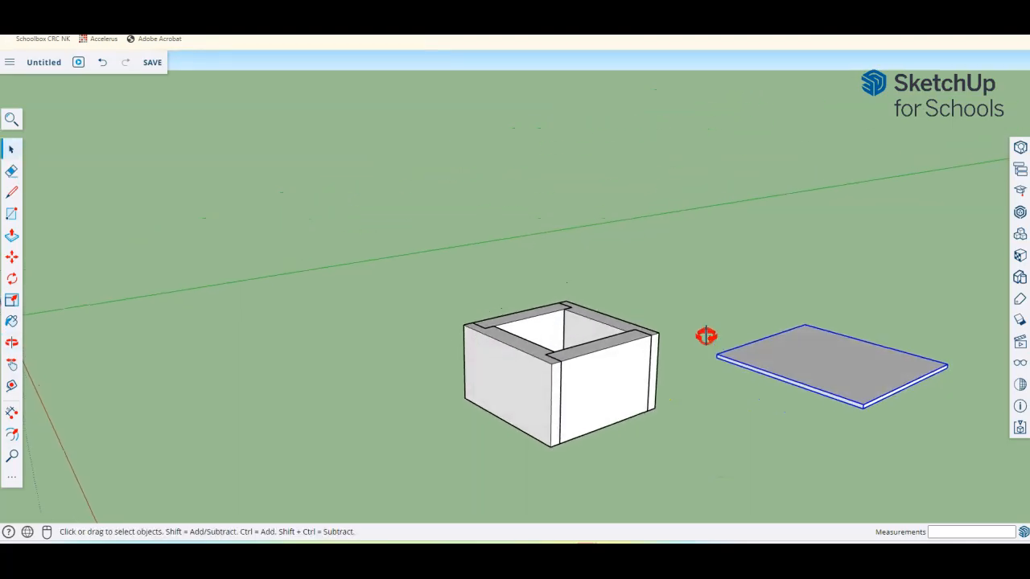
{"action": "left_click", "coordinate": [11, 257]}
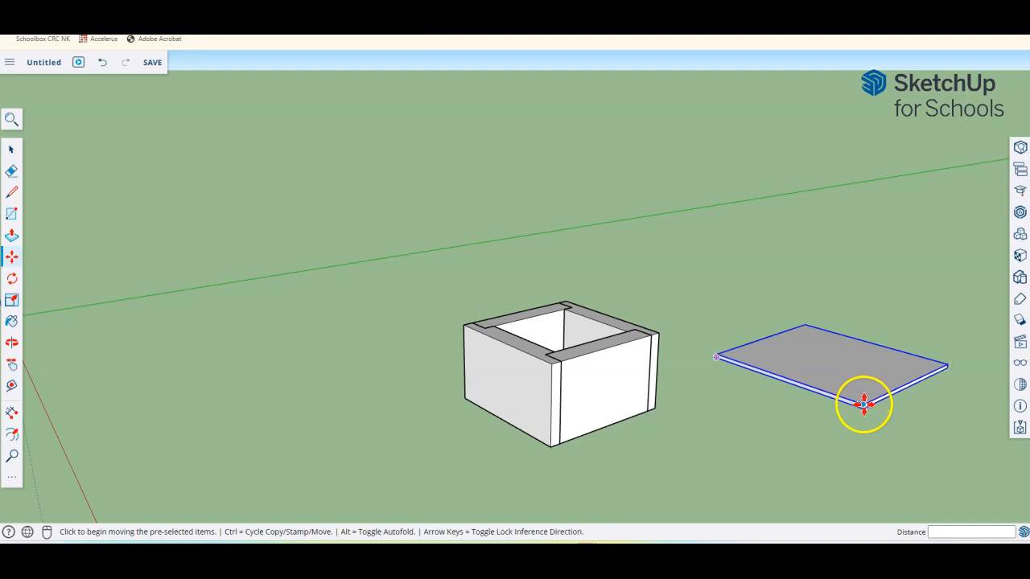
{"action": "left_click_drag", "start_coordinate": [863, 405], "coordinate": [589, 478]}
{"action": "middle_click_drag", "start_coordinate": [589, 478], "coordinate": [603, 421]}
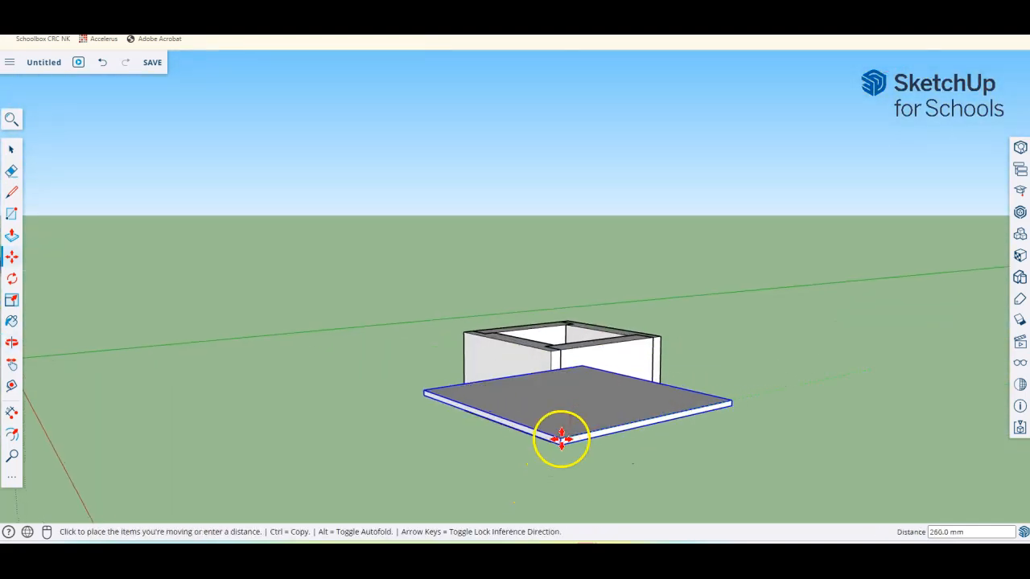
{"action": "middle_click_drag", "start_coordinate": [540, 456], "coordinate": [548, 350]}
{"action": "left_click_drag", "start_coordinate": [549, 362], "coordinate": [552, 485]}
{"action": "left_click", "coordinate": [552, 486]}
{"action": "middle_click_drag", "start_coordinate": [718, 169], "coordinate": [743, 245]}
{"action": "scroll", "coordinate": [656, 409], "scroll_direction": "up", "scroll_amount": 2}
{"action": "scroll", "coordinate": [645, 252], "scroll_direction": "down", "scroll_amount": 2}
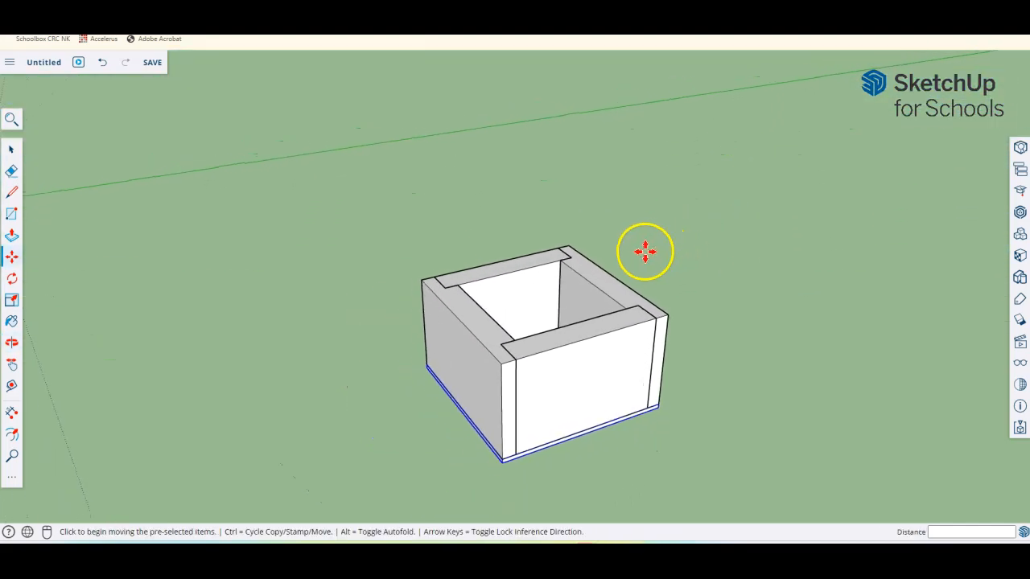
{"action": "scroll", "coordinate": [643, 265], "scroll_direction": "down", "scroll_amount": 2}
Undo the separate base panel's move, component creation and modelling, leaving only the four joined boards
{"action": "key", "text": "ctrl+z"}
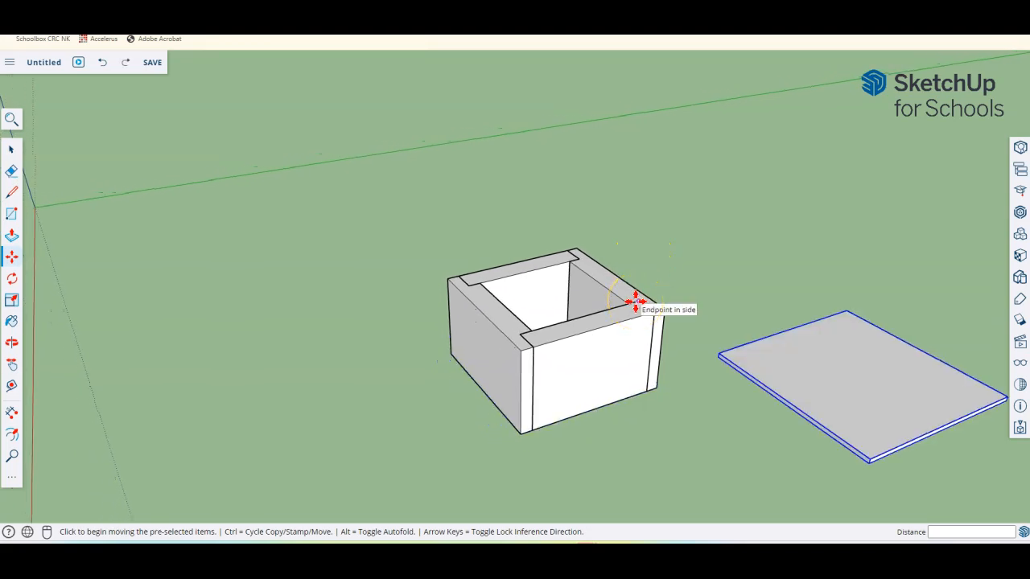
{"action": "key", "text": "ctrl+z"}
{"action": "key", "text": "ctrl+z"}
{"action": "key", "text": "ctrl+z"}
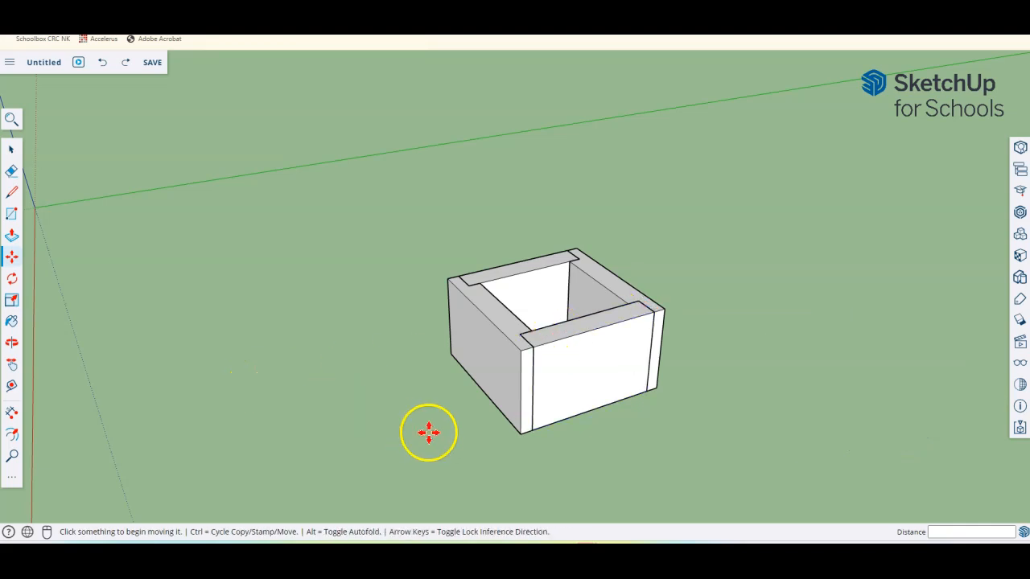
Draw a 120 x 120 mm rectangle across the underside of the box between two diagonally opposite outer corners
{"action": "middle_click_drag", "start_coordinate": [552, 478], "coordinate": [545, 246]}
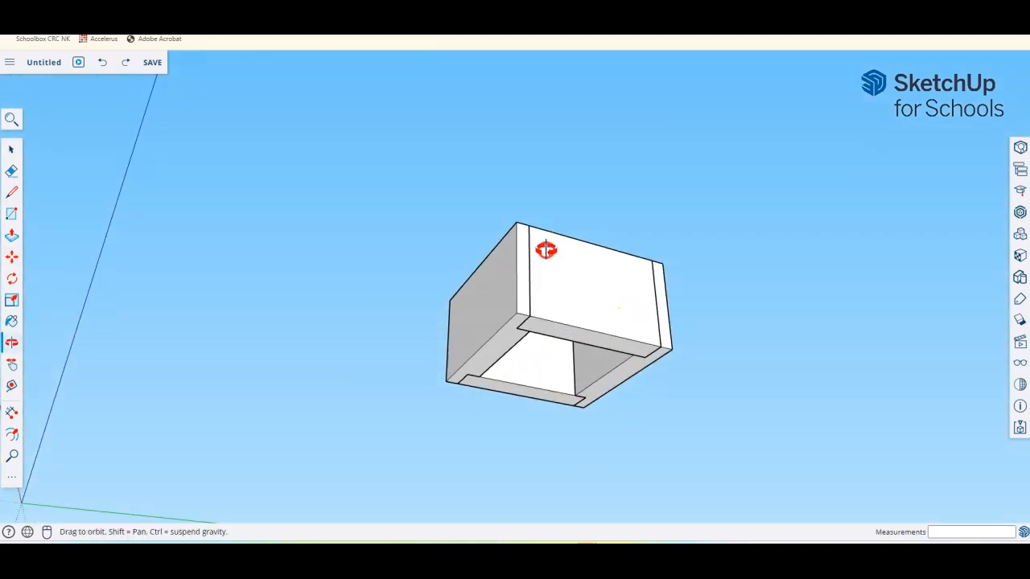
{"action": "middle_click_drag", "start_coordinate": [577, 409], "coordinate": [558, 243]}
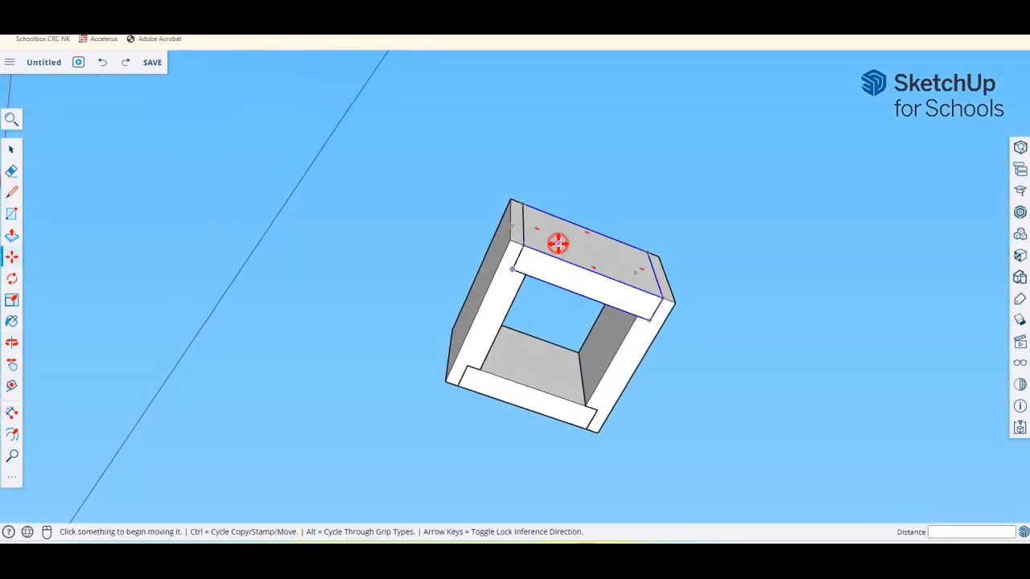
{"action": "left_click", "coordinate": [13, 212]}
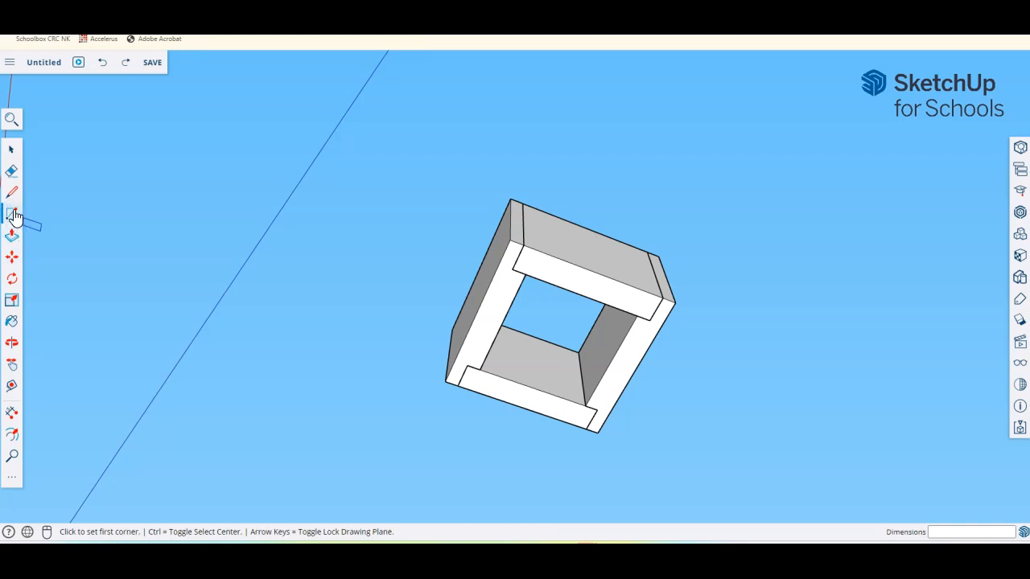
{"action": "left_click", "coordinate": [510, 239]}
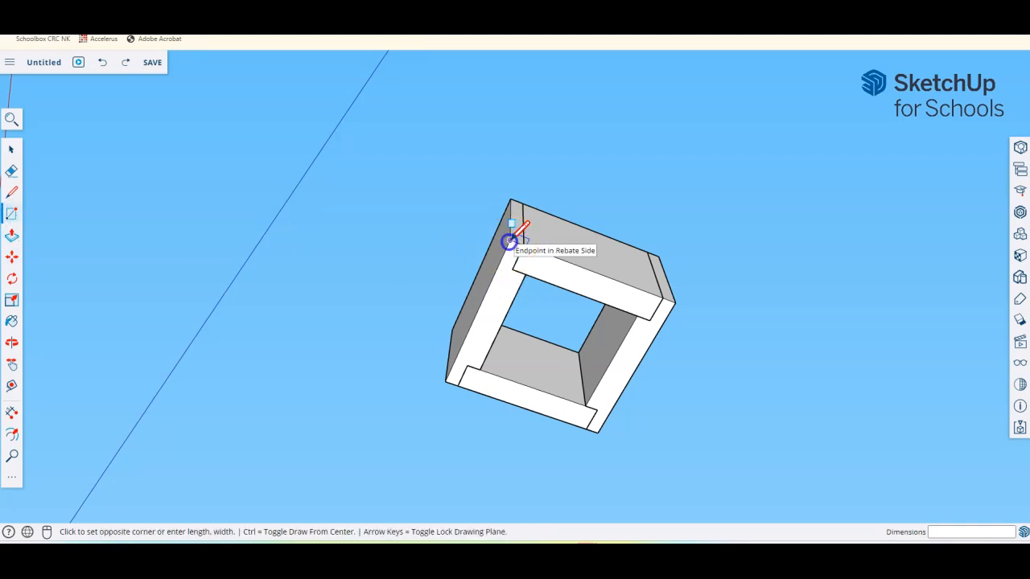
{"action": "left_click", "coordinate": [599, 435]}
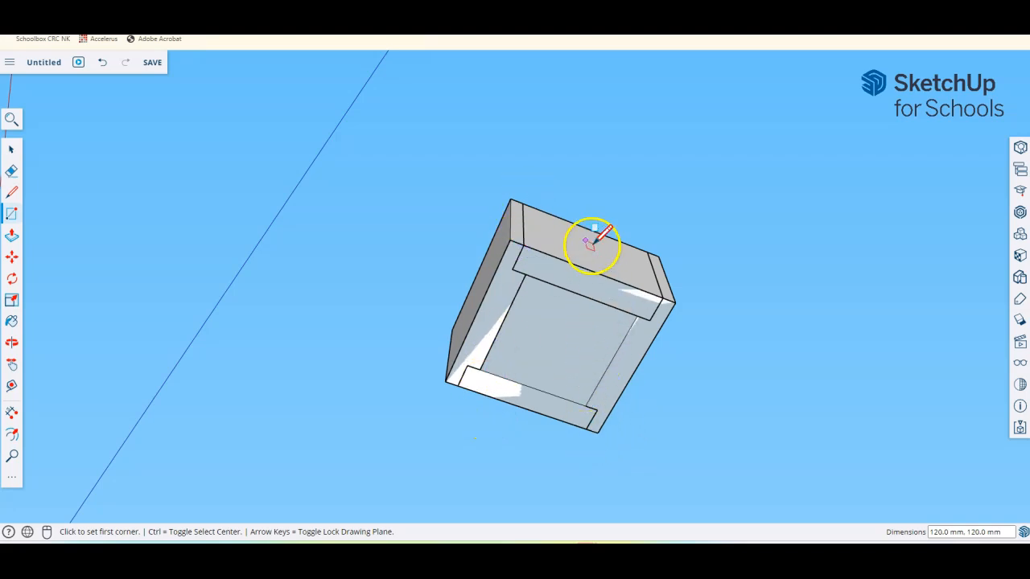
Extrude the rectangle on the box's underside outward by 3 mm to form the base
{"action": "middle_click_drag", "start_coordinate": [558, 230], "coordinate": [571, 352]}
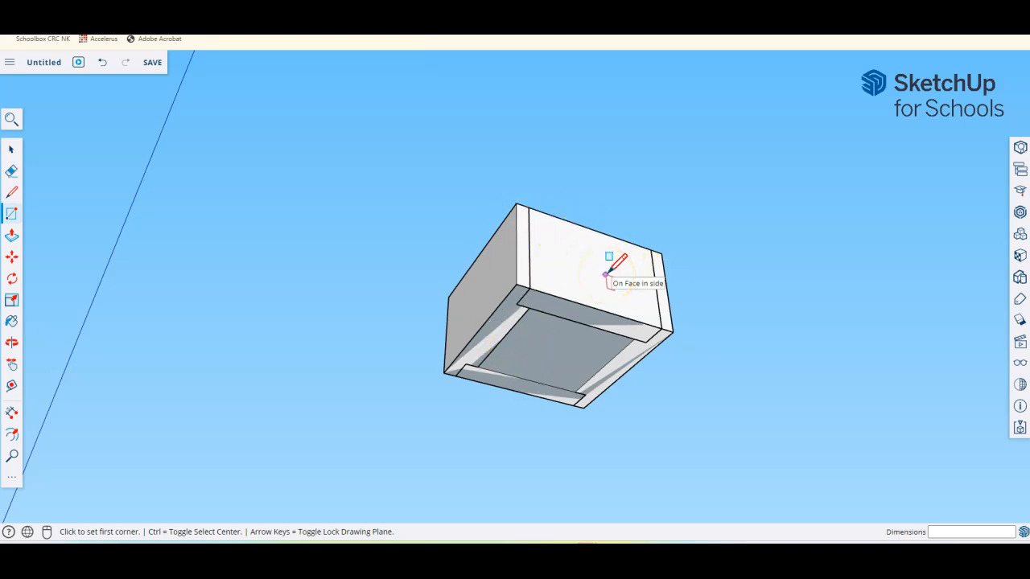
{"action": "left_click", "coordinate": [12, 235]}
{"action": "left_click", "coordinate": [545, 348]}
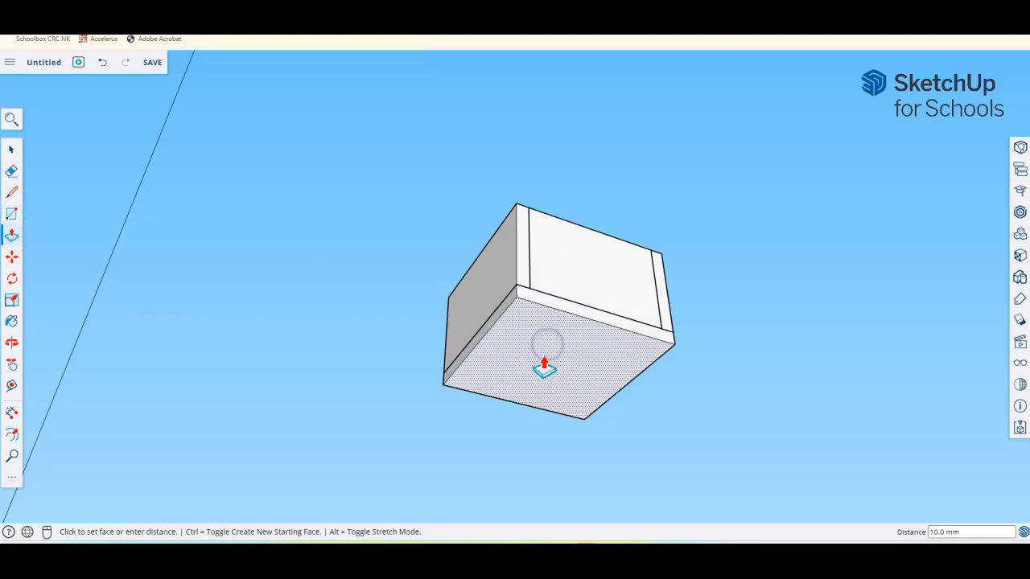
{"action": "type", "text": "3"}
{"action": "key", "text": "Return"}
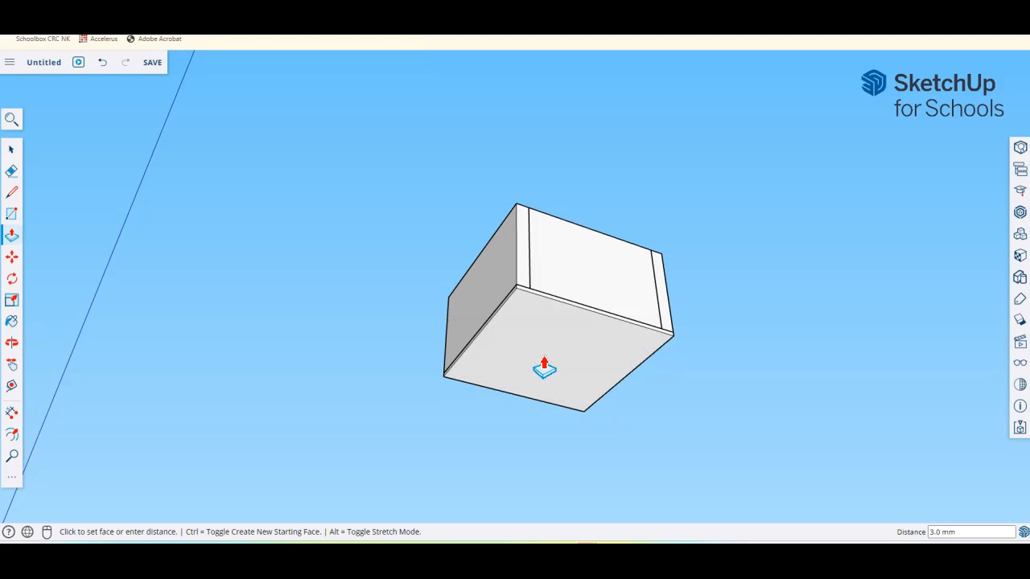
Make the whole 3 mm base panel under the box into a component with the definition name Base 2
{"action": "middle_click_drag", "start_coordinate": [545, 368], "coordinate": [579, 475]}
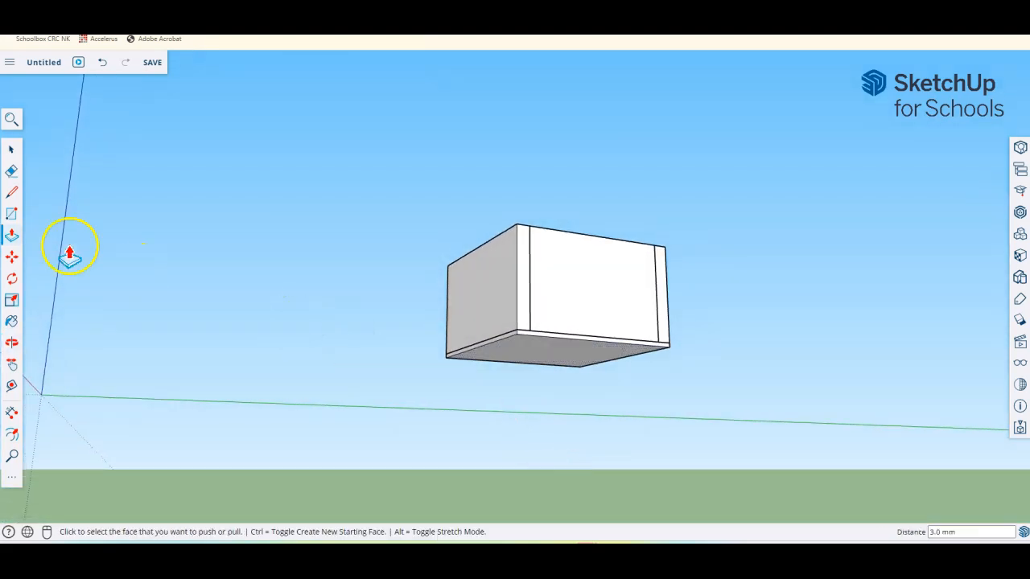
{"action": "left_click", "coordinate": [12, 153]}
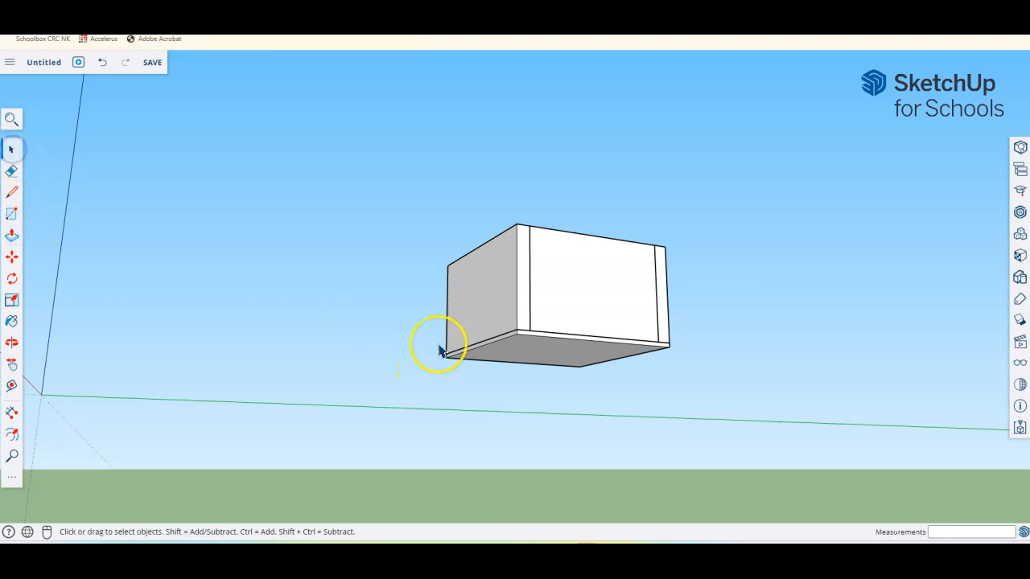
{"action": "left_click_drag", "start_coordinate": [412, 306], "coordinate": [703, 392]}
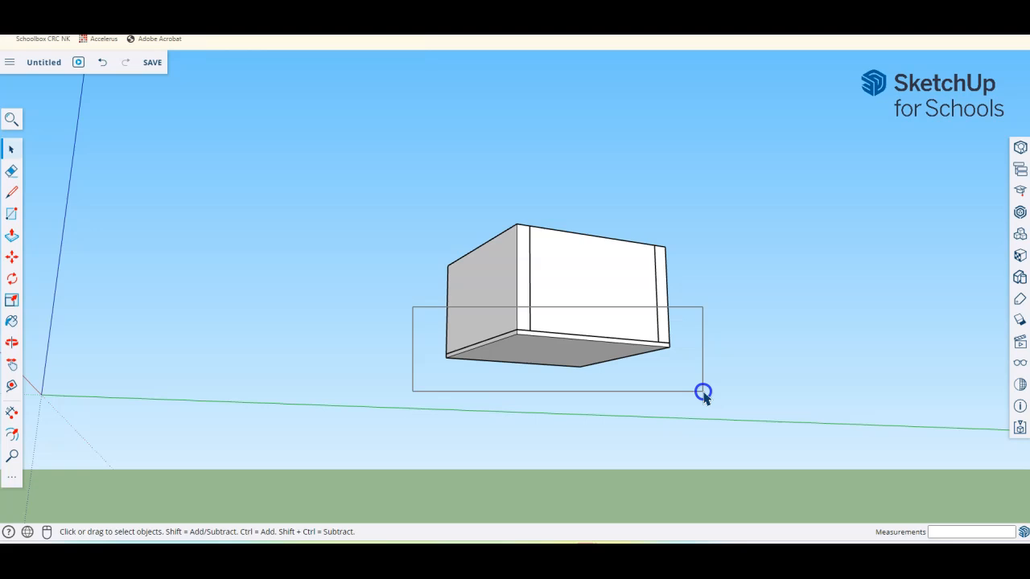
{"action": "mouse_move", "coordinate": [703, 392]}
{"action": "left_mouse_down"}
{"action": "mouse_move", "coordinate": [667, 357]}
{"action": "mouse_move", "coordinate": [580, 349]}
{"action": "mouse_move", "coordinate": [474, 371]}
{"action": "mouse_move", "coordinate": [678, 373]}
{"action": "mouse_move", "coordinate": [694, 387]}
{"action": "left_mouse_up"}
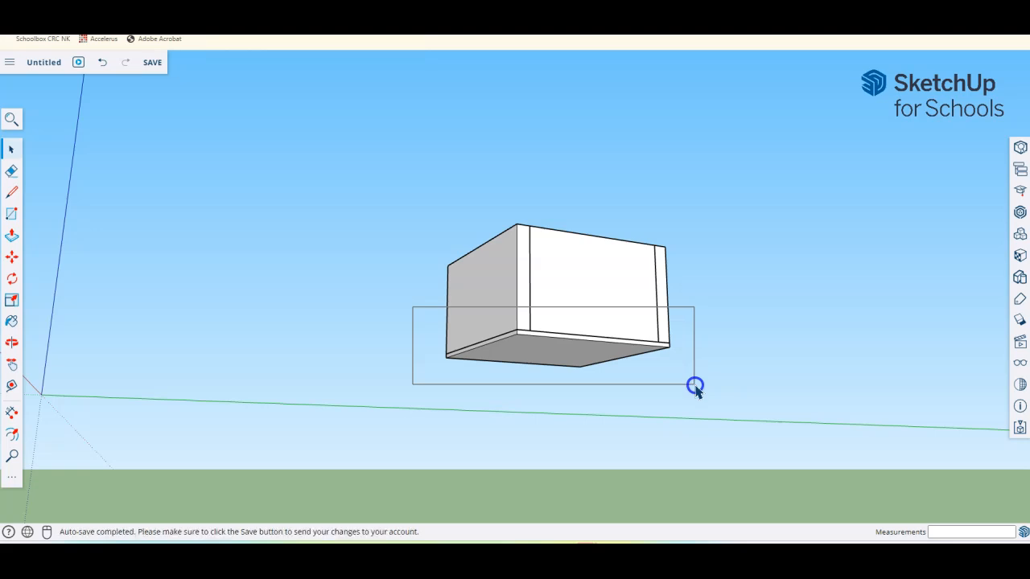
{"action": "left_click_drag", "start_coordinate": [696, 388], "coordinate": [695, 386]}
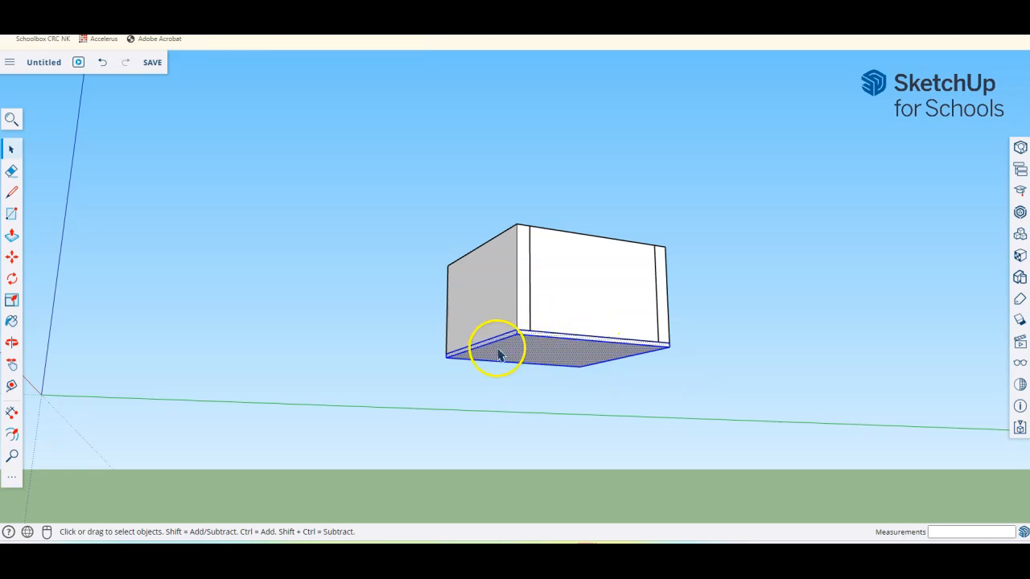
{"action": "middle_click_drag", "start_coordinate": [722, 321], "coordinate": [446, 538]}
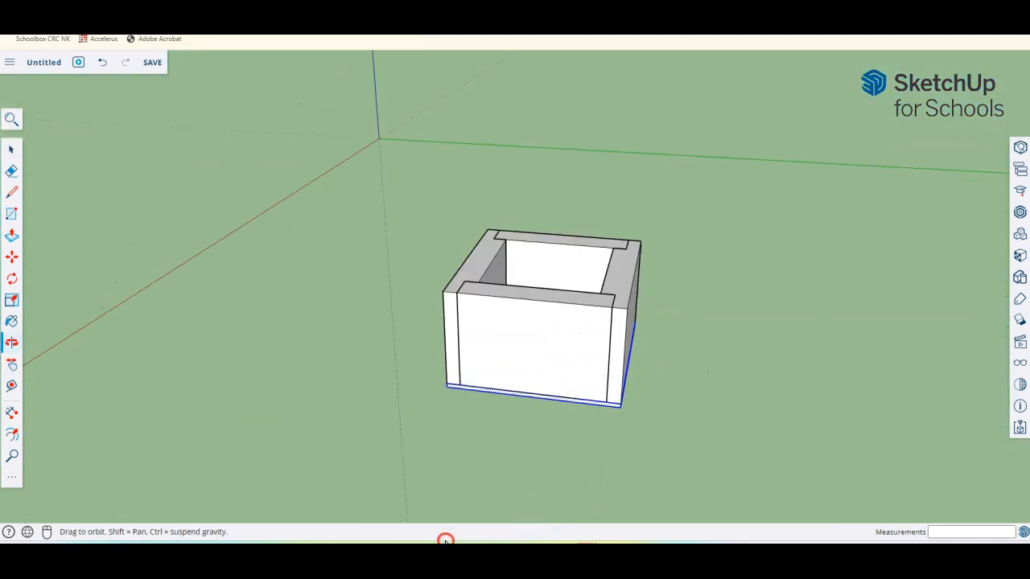
{"action": "middle_click_drag", "start_coordinate": [745, 360], "coordinate": [543, 291]}
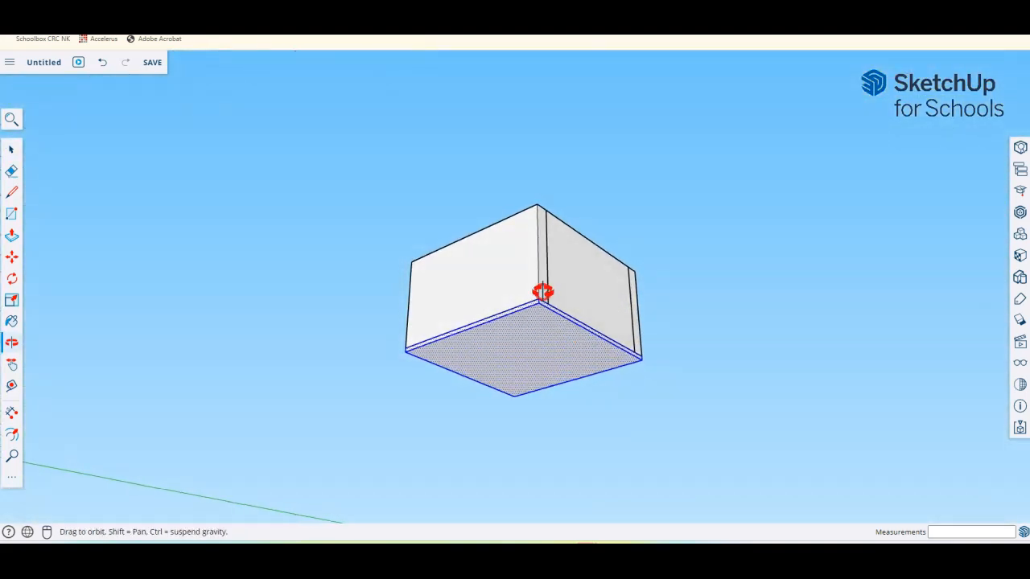
{"action": "right_click", "coordinate": [541, 341]}
{"action": "left_click", "coordinate": [584, 403]}
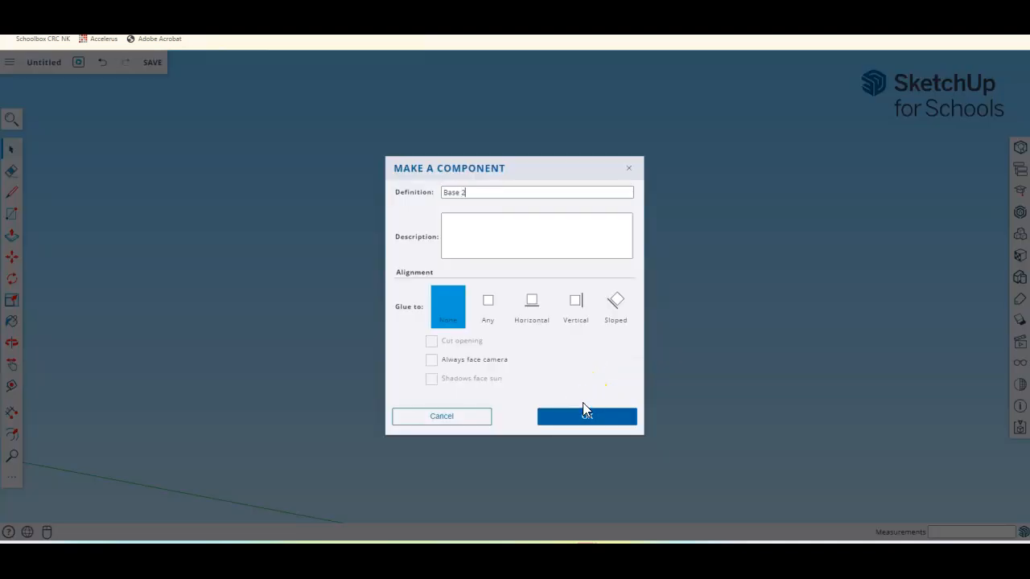
{"action": "key", "text": "Return"}
{"action": "middle_click_drag", "start_coordinate": [402, 136], "coordinate": [370, 330]}
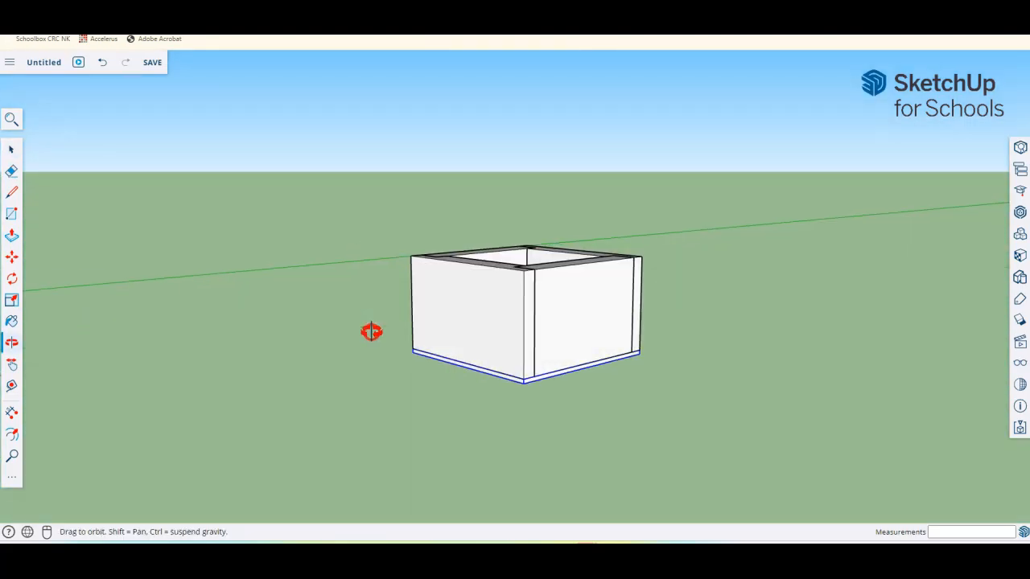
{"action": "middle_click_drag", "start_coordinate": [587, 99], "coordinate": [554, 360]}
{"action": "middle_click_drag", "start_coordinate": [706, 305], "coordinate": [700, 369]}
{"action": "left_click", "coordinate": [700, 369]}
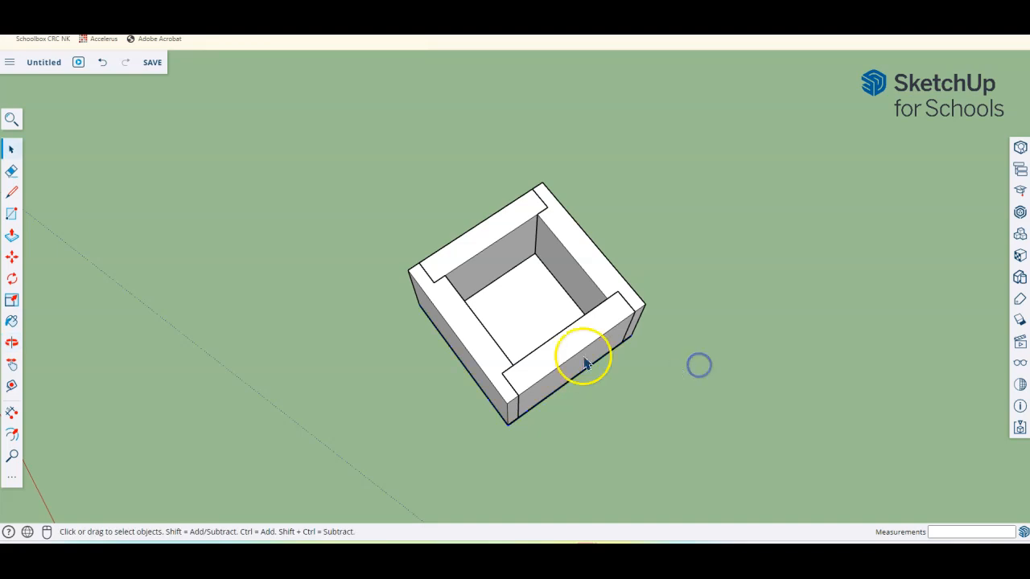
{"action": "middle_click_drag", "start_coordinate": [630, 428], "coordinate": [674, 172]}
{"action": "middle_click_drag", "start_coordinate": [716, 230], "coordinate": [716, 326]}
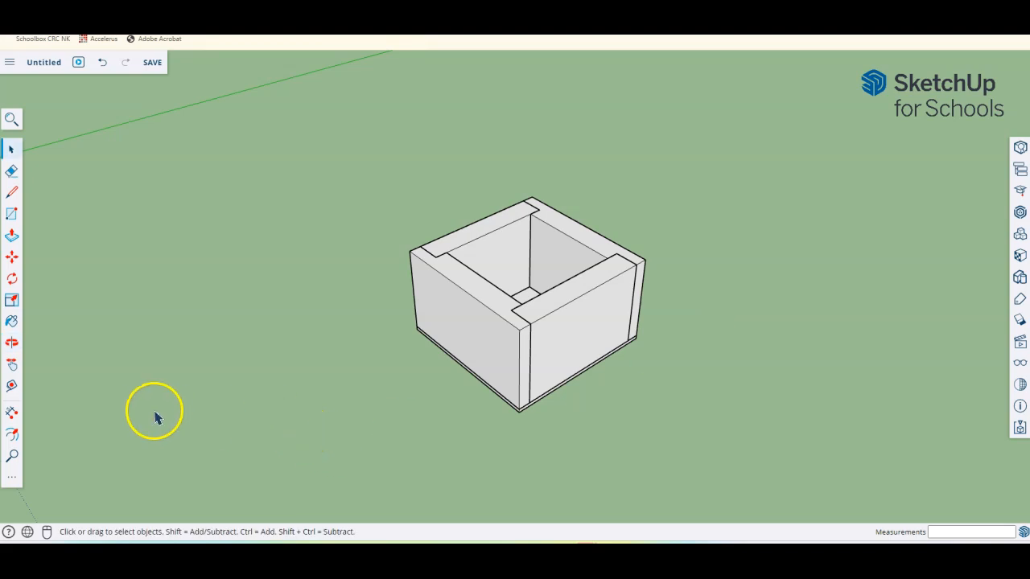
{"action": "left_click", "coordinate": [15, 389]}
{"action": "left_click", "coordinate": [568, 280]}
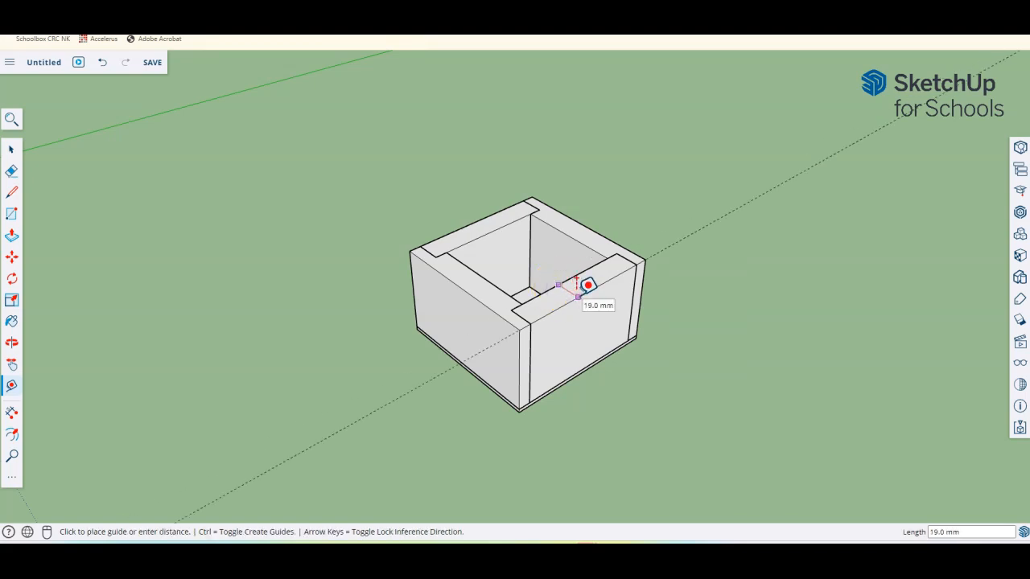
{"action": "key", "text": "Escape"}
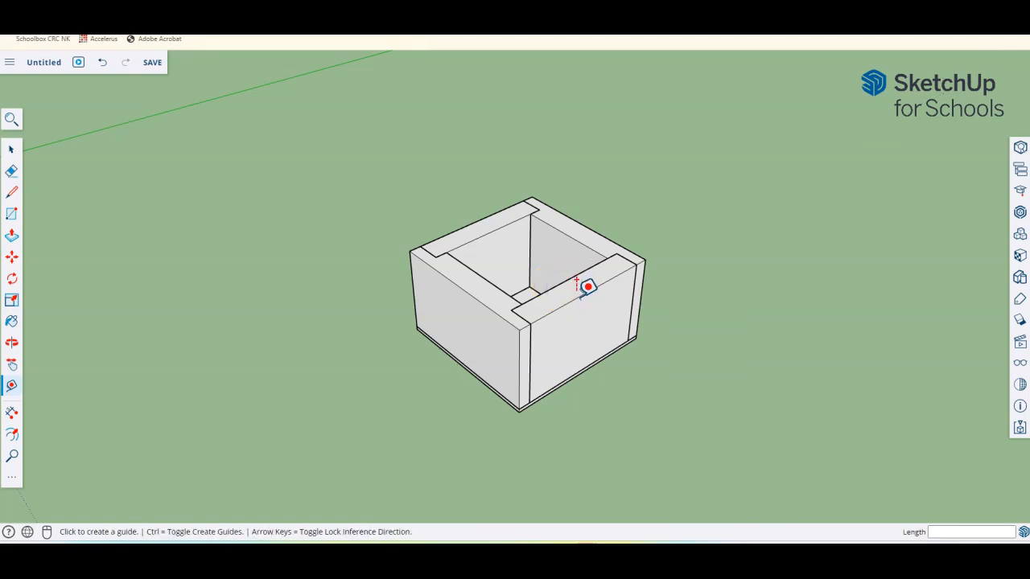
Dimension the two outer top edges of the box that meet at its far-left corner, placing both dimensions outside the boards
{"action": "left_click", "coordinate": [12, 415]}
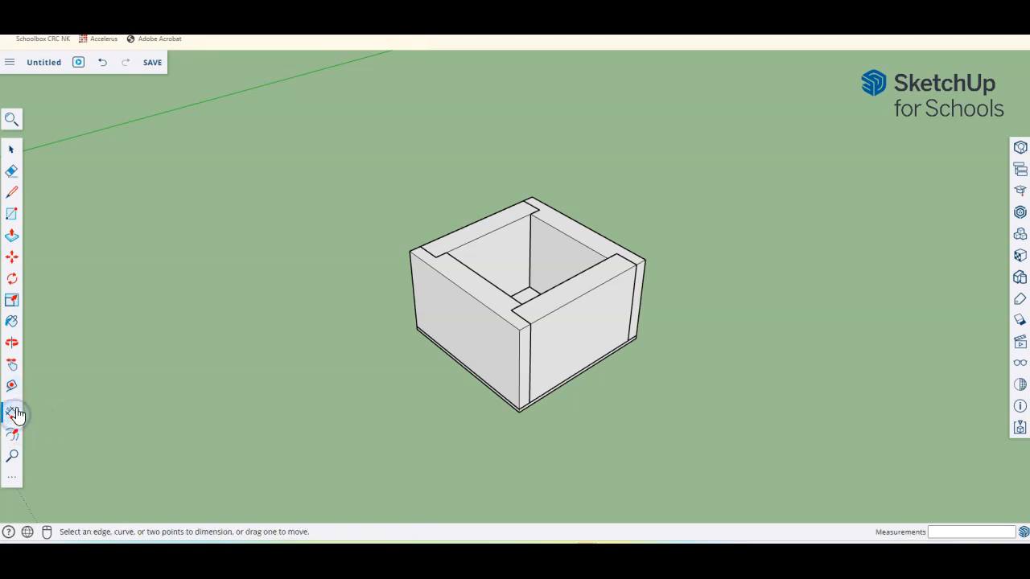
{"action": "left_click", "coordinate": [11, 477]}
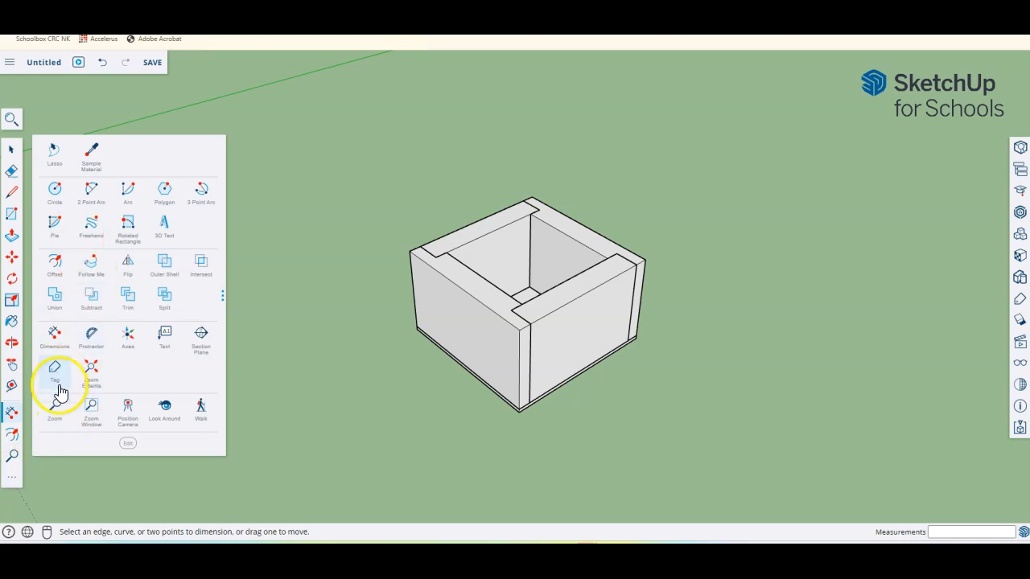
{"action": "left_click", "coordinate": [50, 334]}
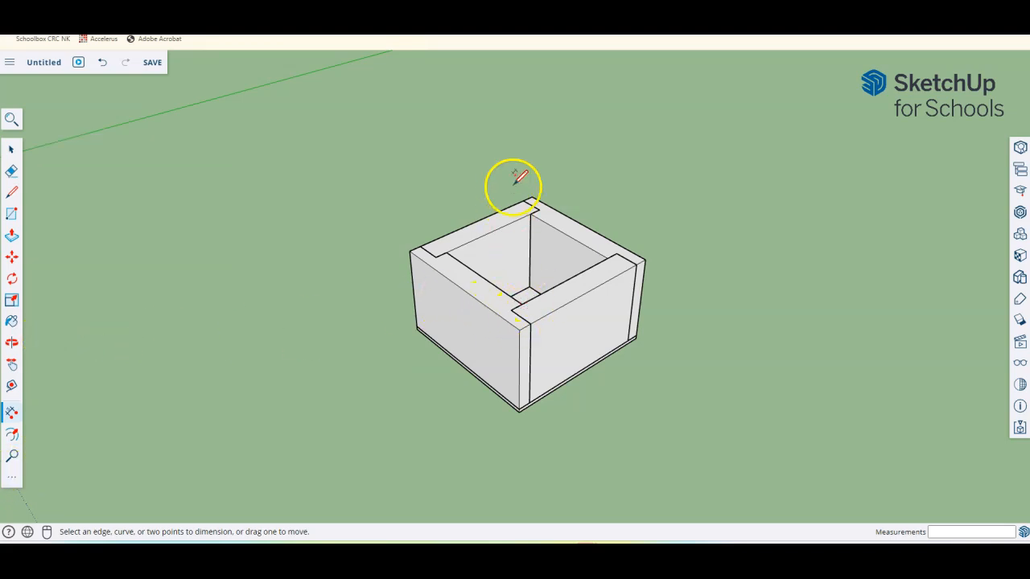
{"action": "left_click", "coordinate": [410, 250]}
{"action": "left_click", "coordinate": [519, 330]}
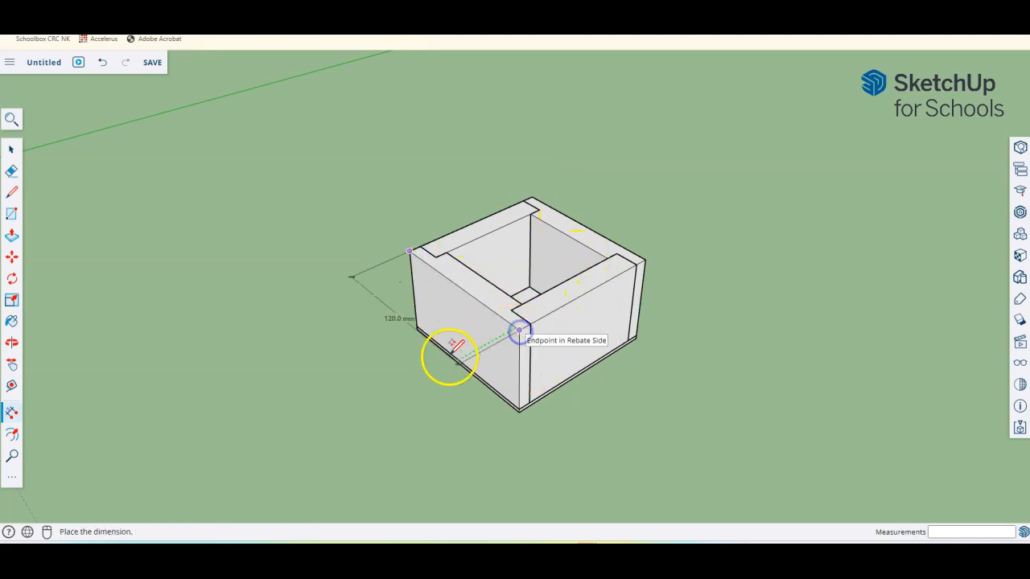
{"action": "left_click", "coordinate": [428, 366]}
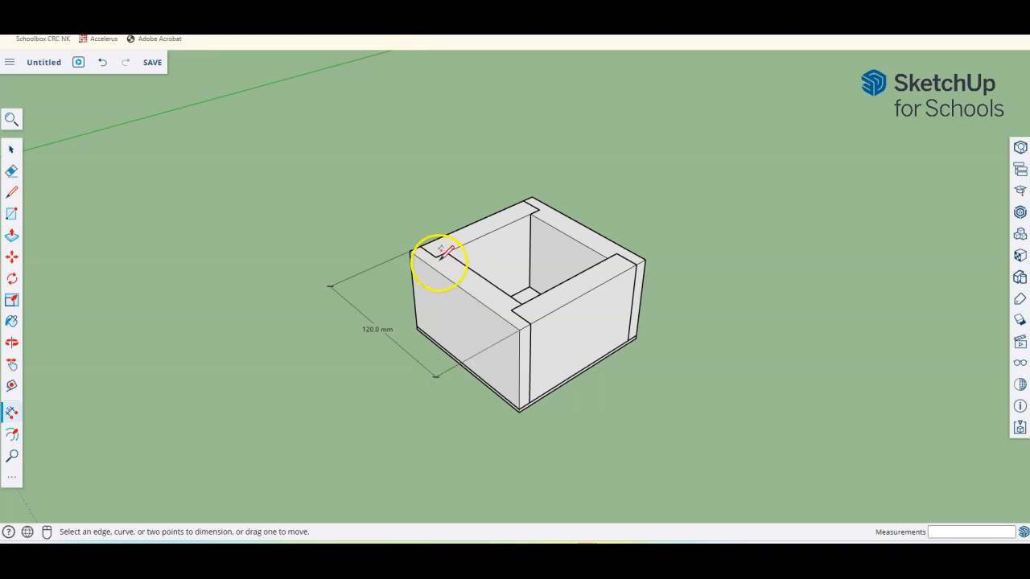
{"action": "left_click", "coordinate": [410, 251]}
{"action": "left_click", "coordinate": [531, 200]}
{"action": "left_click", "coordinate": [502, 178]}
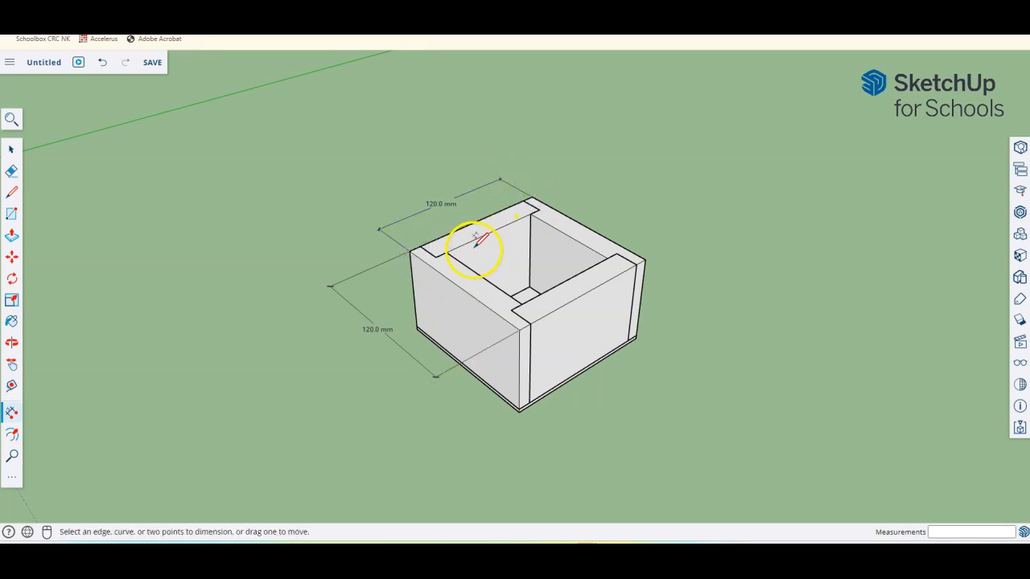
Dimension the board height along the vertical edge shared by the two dimensioned sides, placing it just outside the box
{"action": "left_click", "coordinate": [411, 253]}
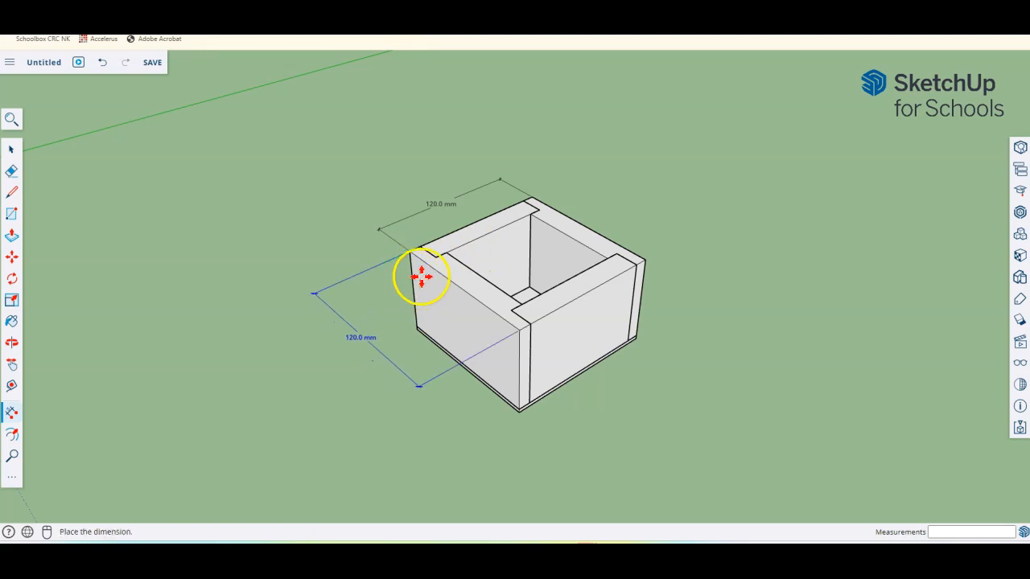
{"action": "left_click", "coordinate": [423, 274]}
{"action": "left_click", "coordinate": [418, 324]}
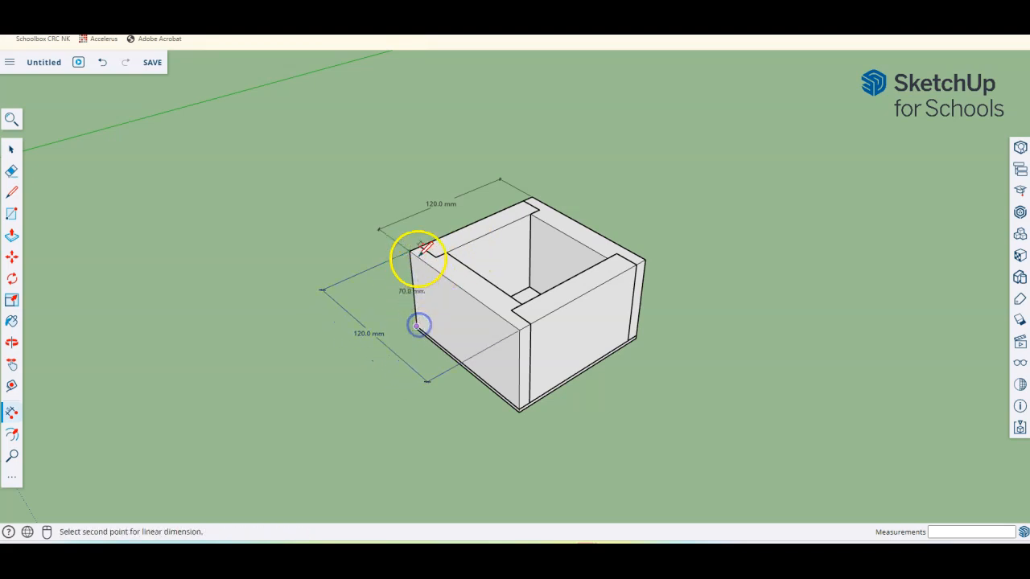
{"action": "left_click", "coordinate": [410, 252]}
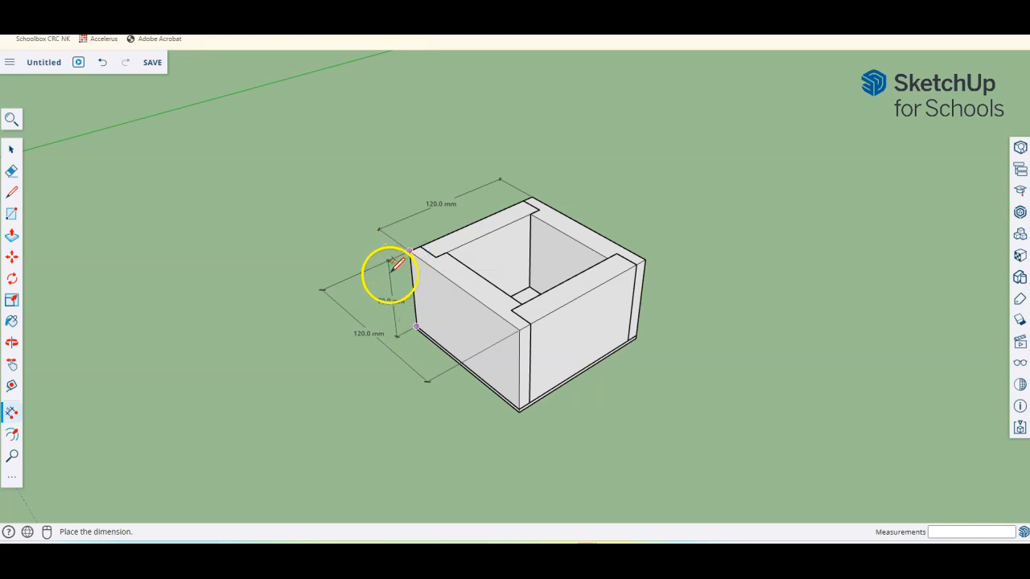
{"action": "left_click", "coordinate": [392, 268]}
Dimension the top outer edge of the front plain board between its two joint lines, placing the dimension outside the box
{"action": "scroll", "coordinate": [533, 333], "scroll_direction": "up", "scroll_amount": 3}
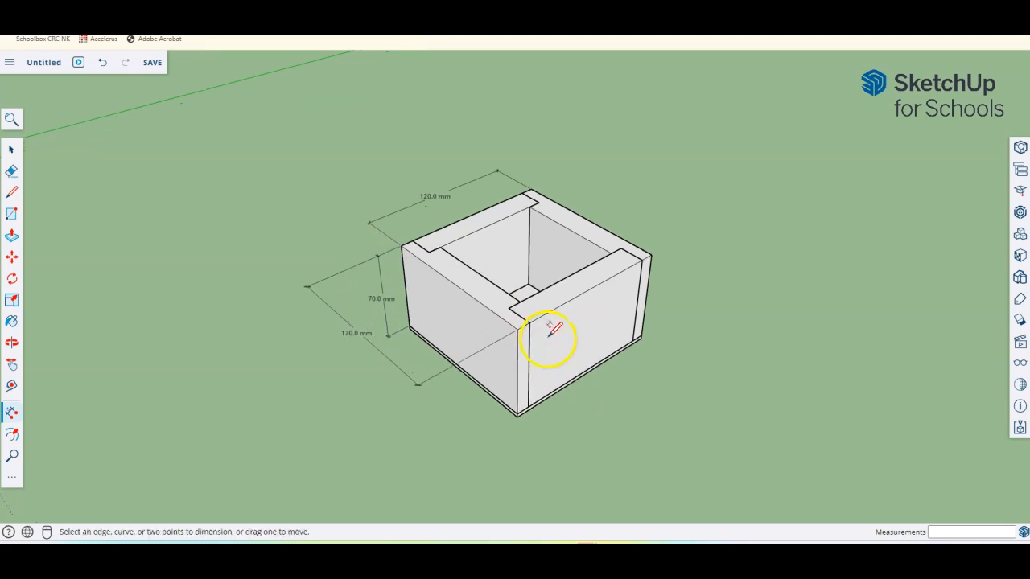
{"action": "left_click", "coordinate": [526, 322]}
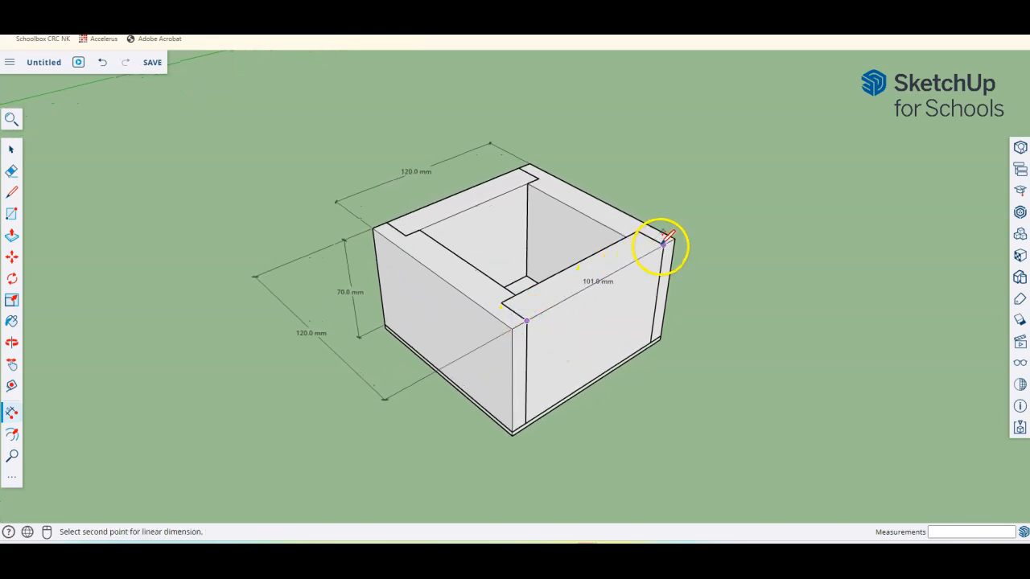
{"action": "left_click", "coordinate": [663, 242]}
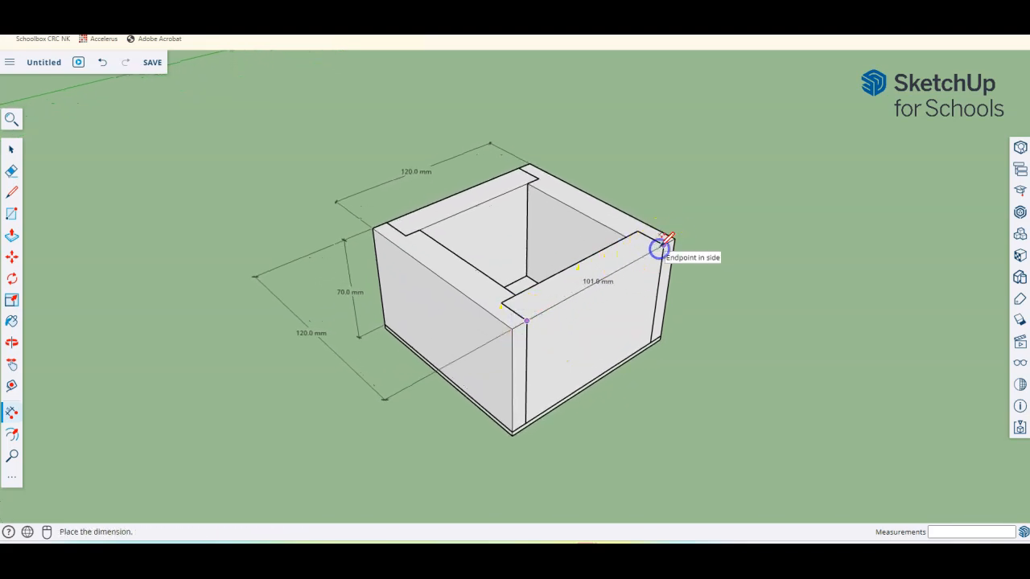
{"action": "left_click", "coordinate": [724, 302]}
Dimension both parts of the rebate joint at the near top corner: the remaining rebated board thickness and the rebate width
{"action": "left_click", "coordinate": [501, 301]}
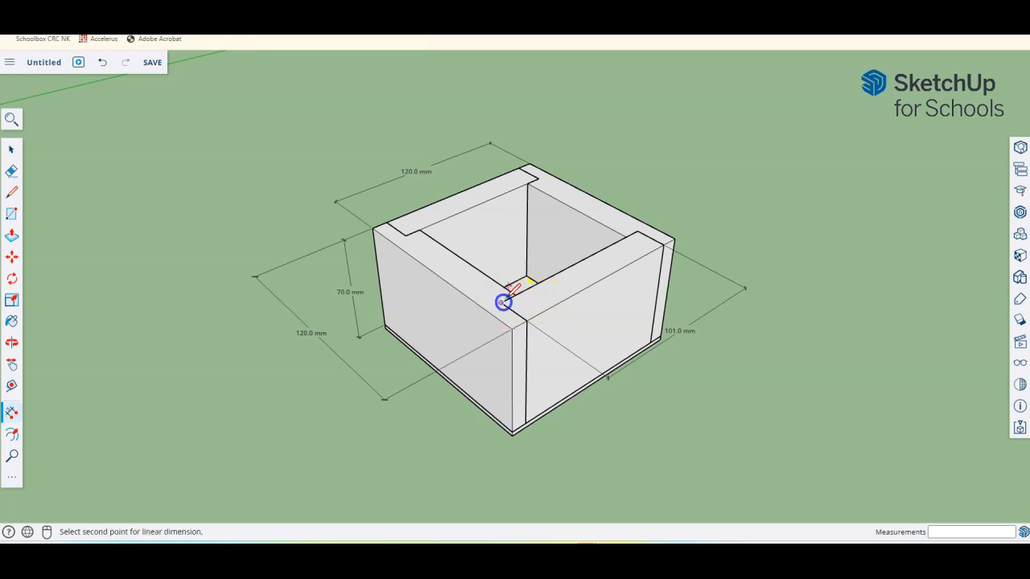
{"action": "left_click", "coordinate": [515, 292]}
{"action": "left_click", "coordinate": [574, 333]}
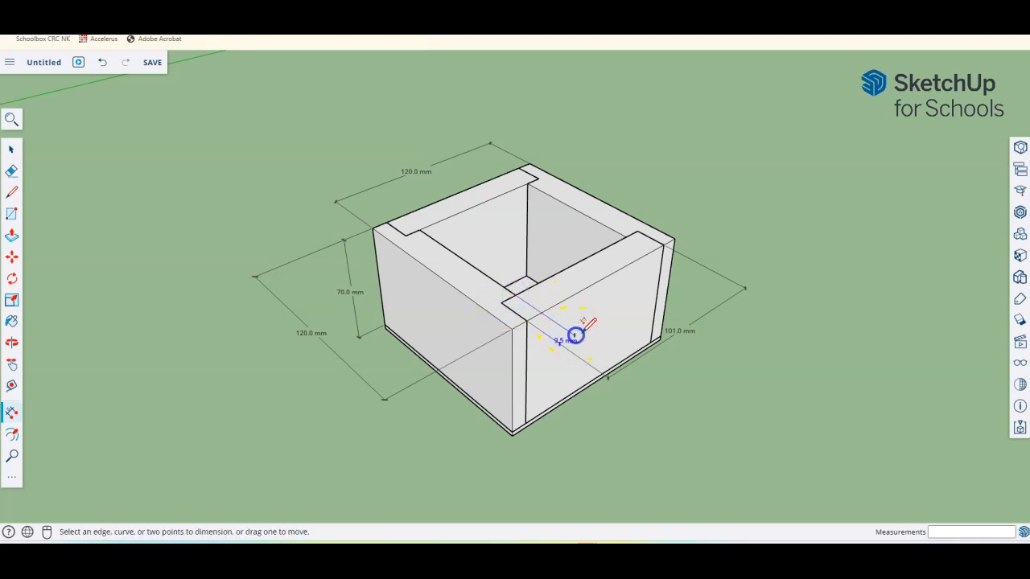
{"action": "left_click", "coordinate": [512, 328]}
{"action": "left_click", "coordinate": [527, 320]}
{"action": "left_click", "coordinate": [487, 287]}
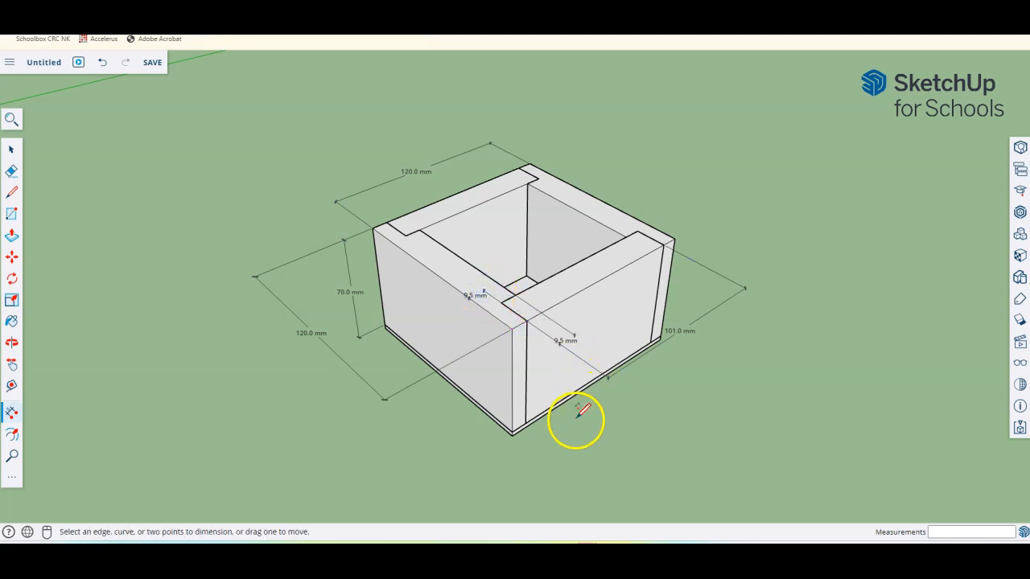